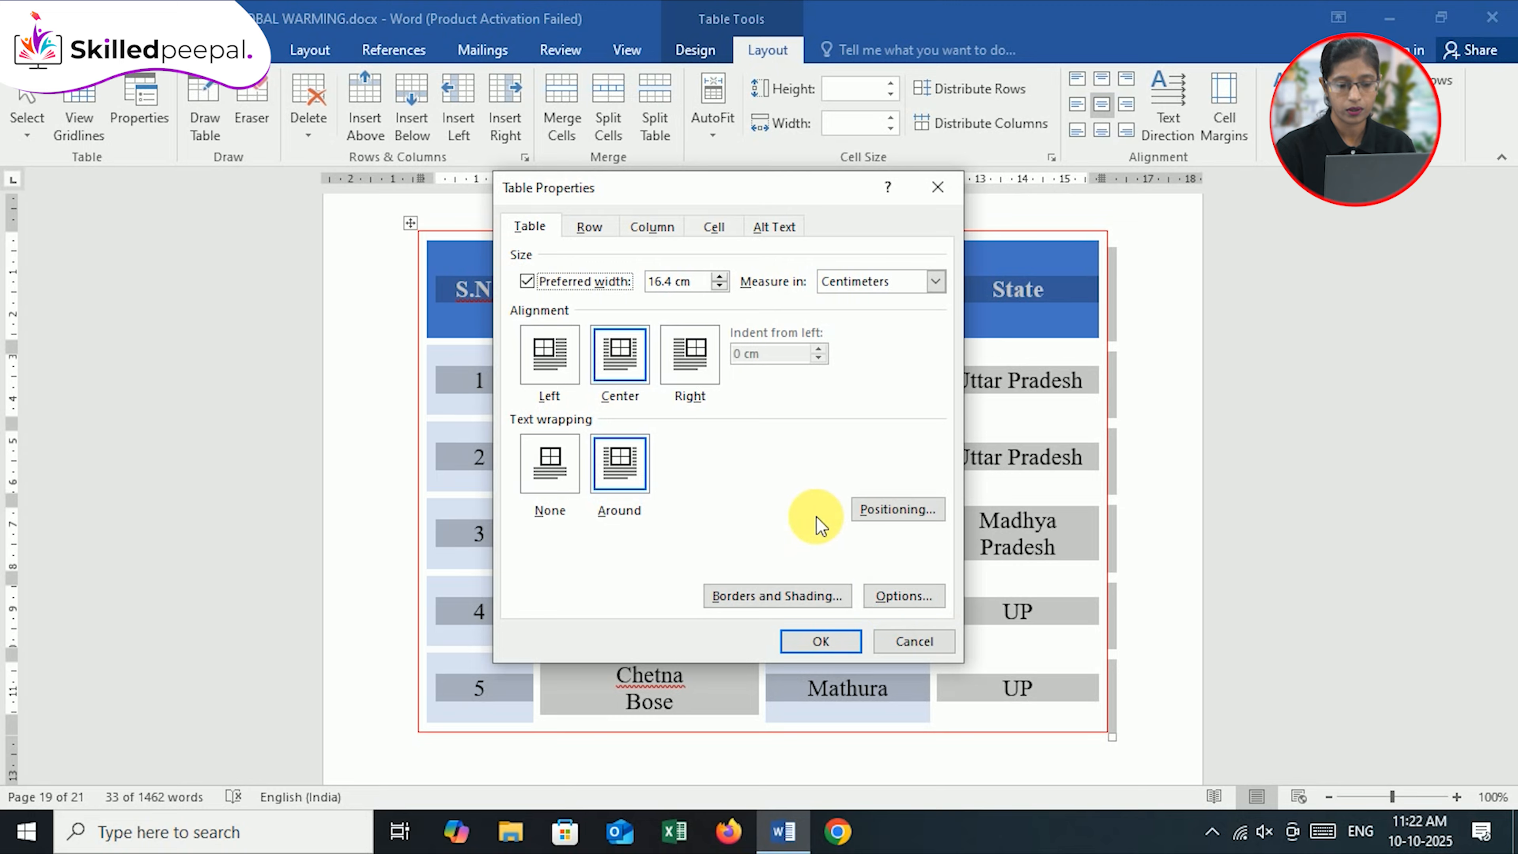
Set the table's default cell margins to 0.2 cm for top and bottom and 0.16 cm for left and right
{"action": "left_click", "coordinate": [904, 597]}
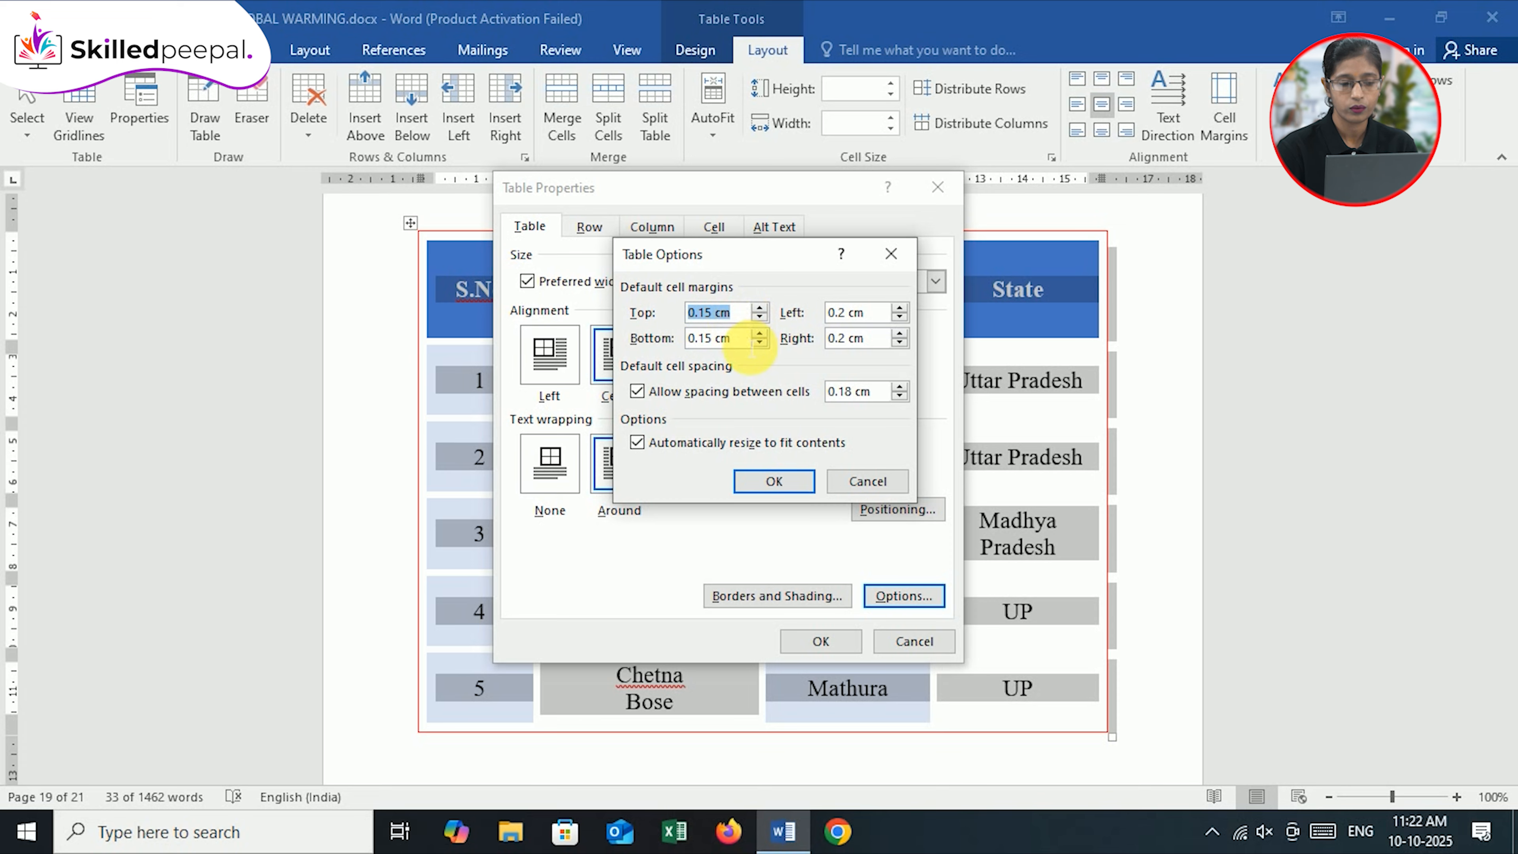
{"action": "left_click", "coordinate": [759, 310]}
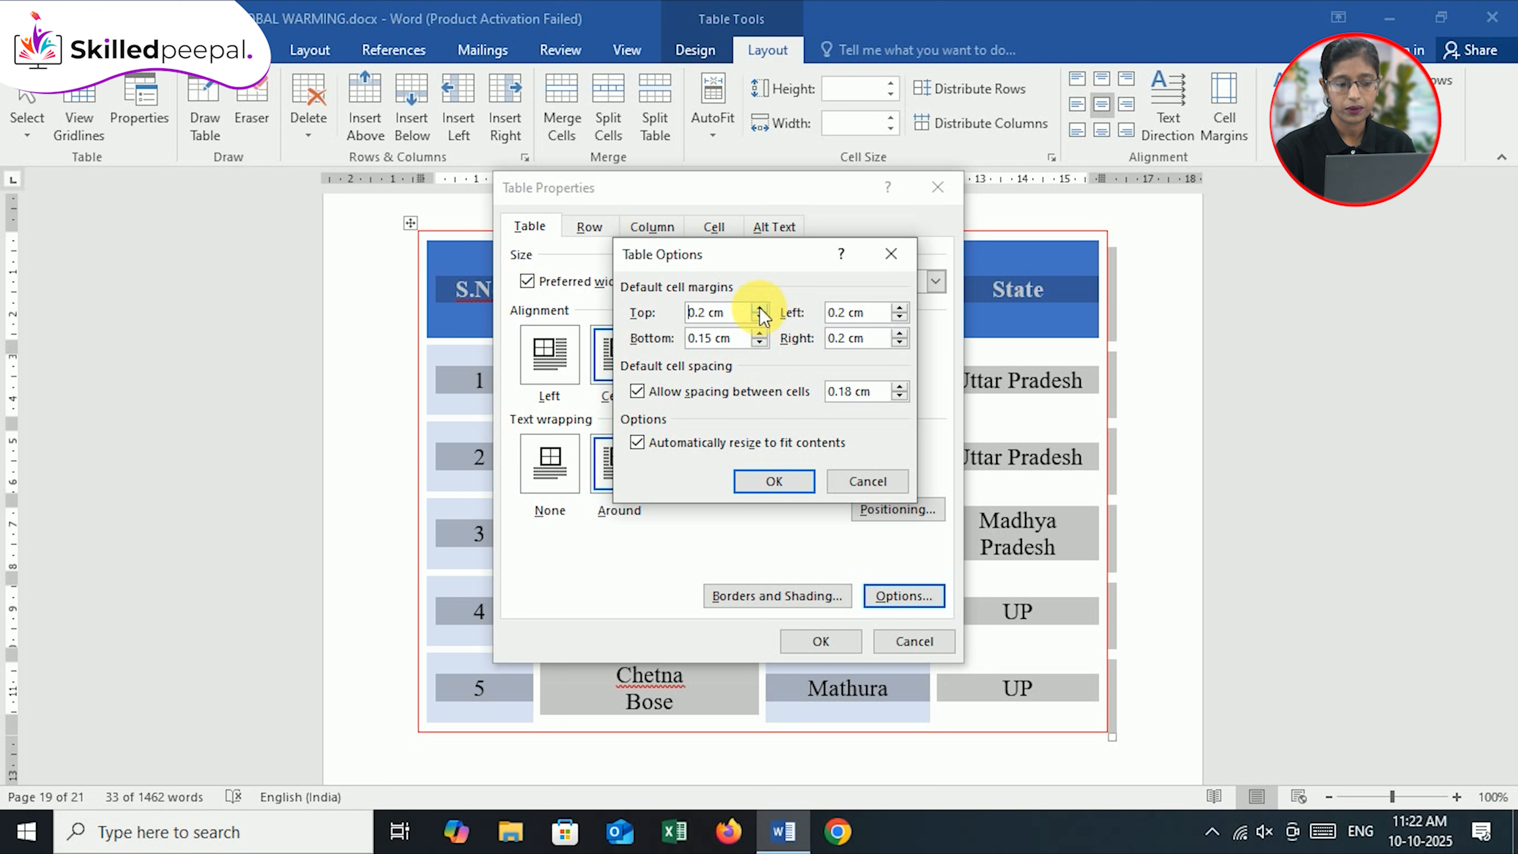
{"action": "left_click", "coordinate": [760, 336]}
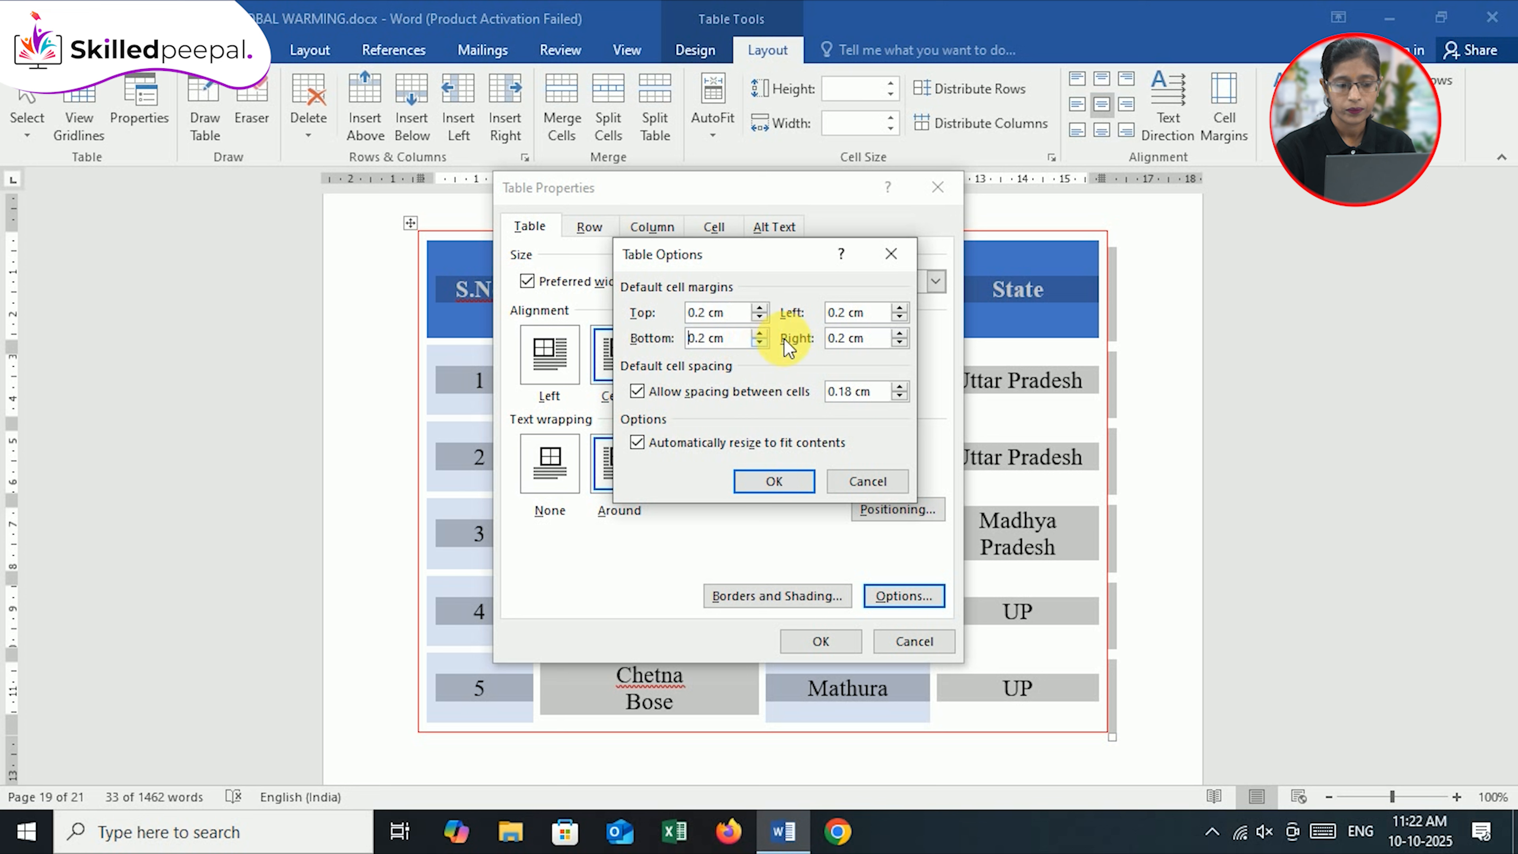
{"action": "left_click", "coordinate": [899, 316]}
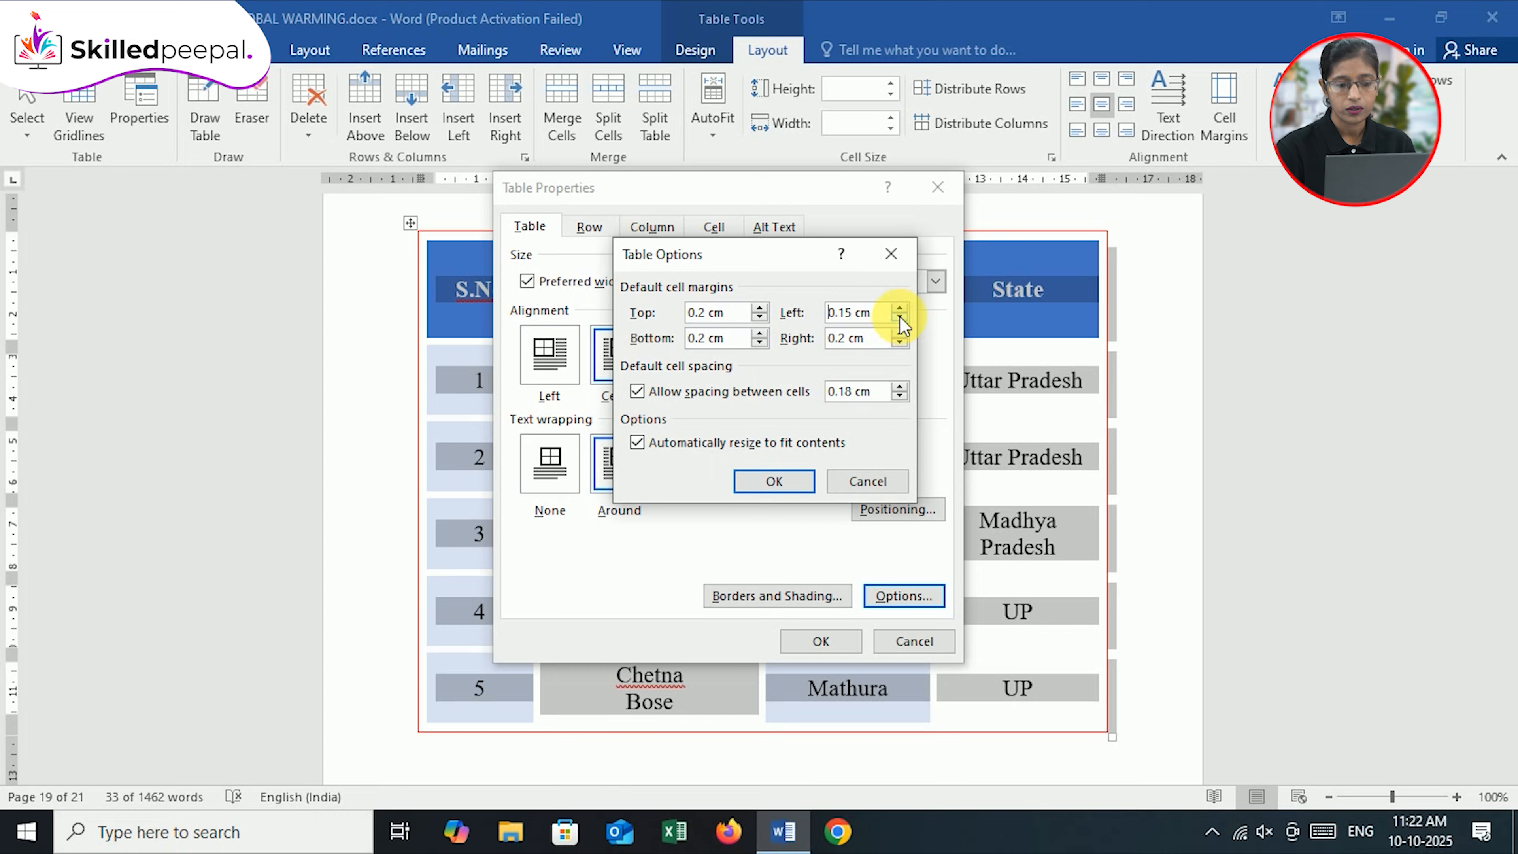
{"action": "left_click", "coordinate": [900, 342]}
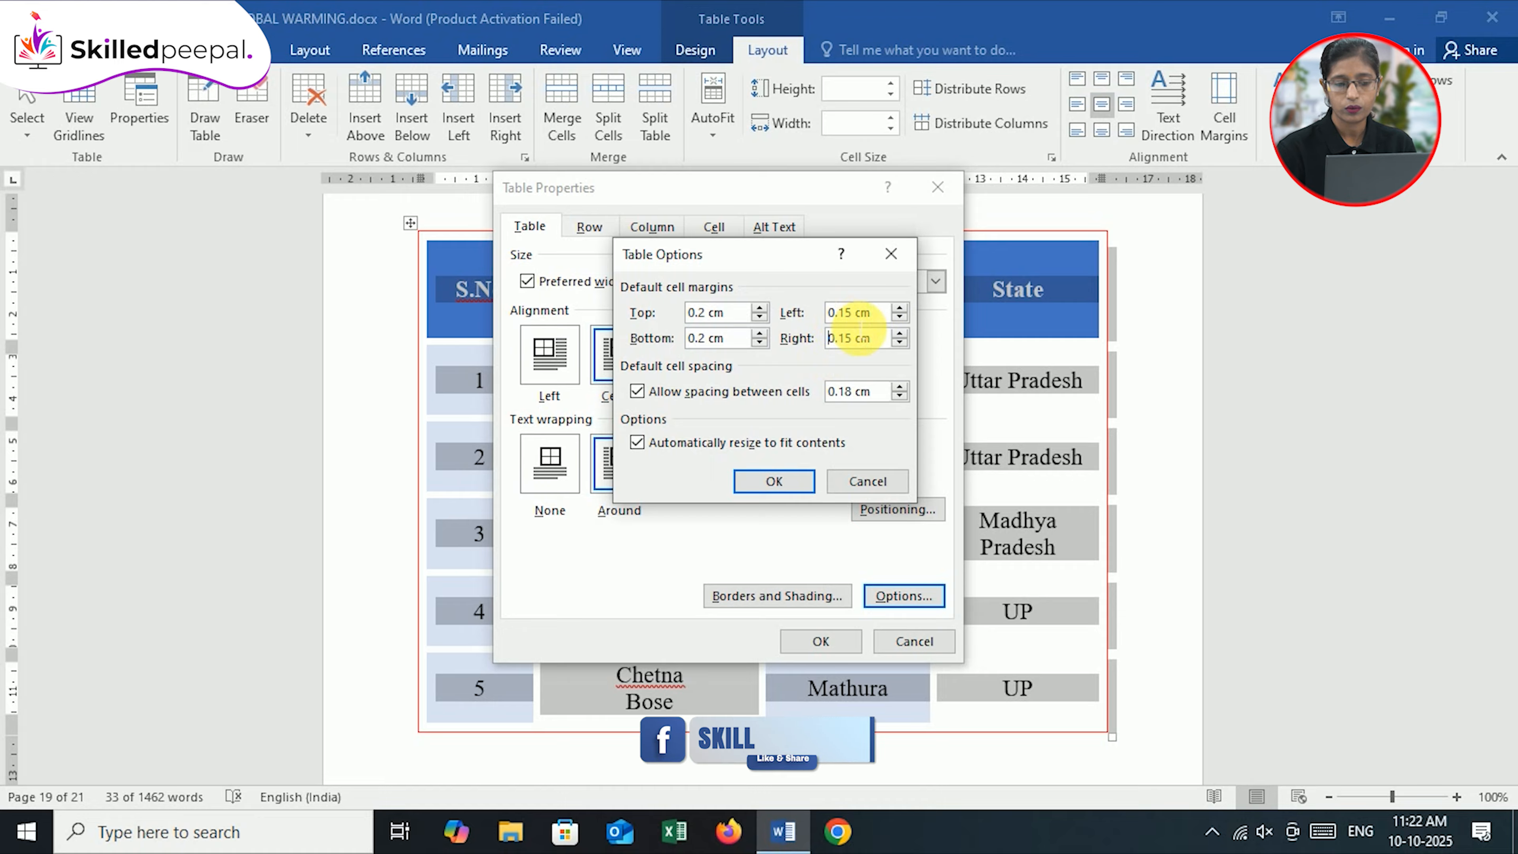
{"action": "left_click", "coordinate": [853, 339]}
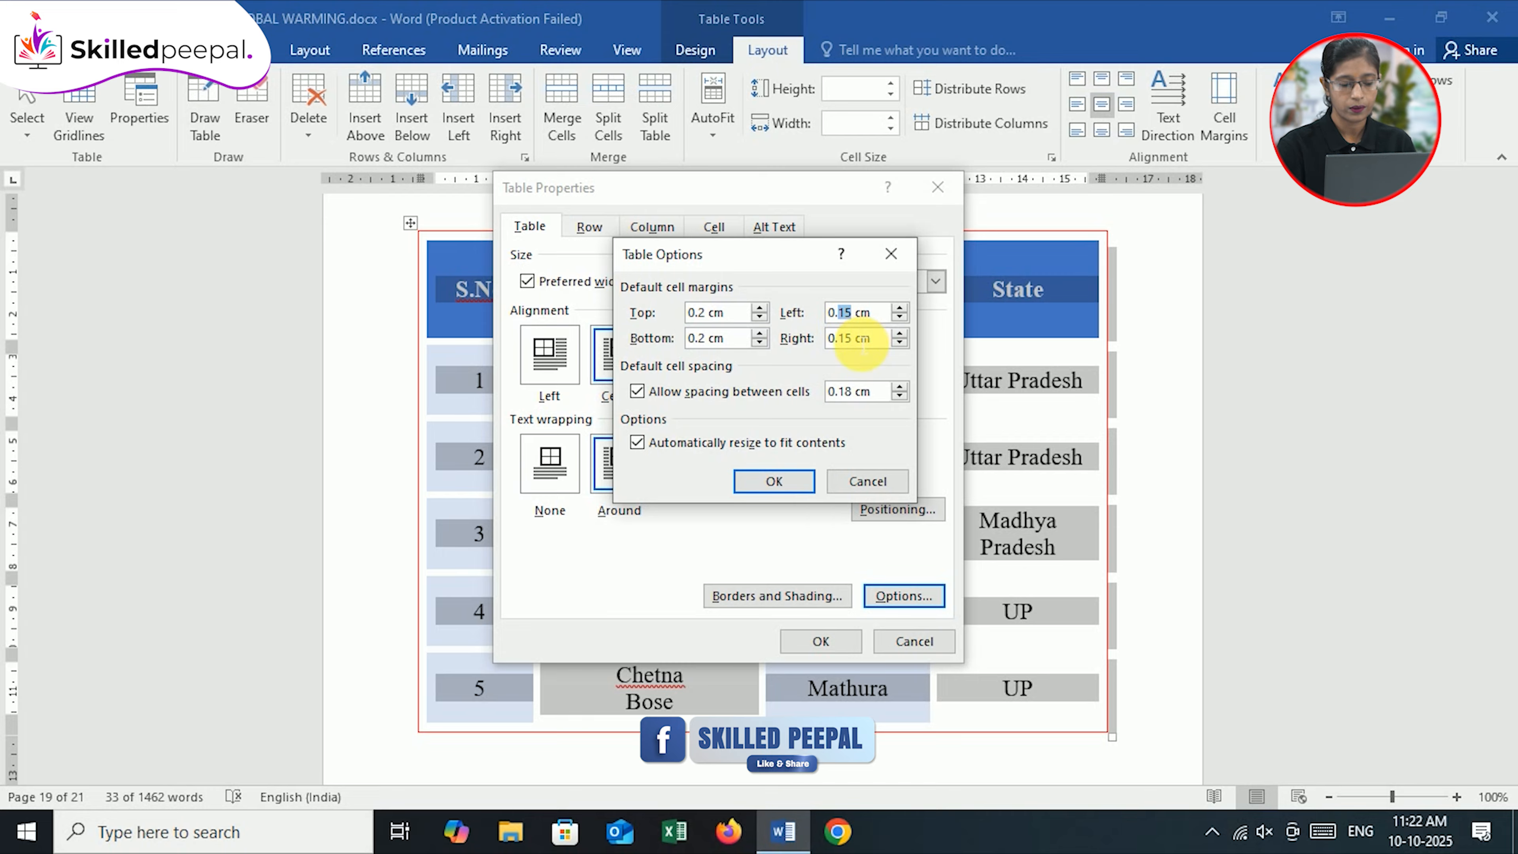
{"action": "key", "text": "BackSpace"}
{"action": "type", "text": "6"}
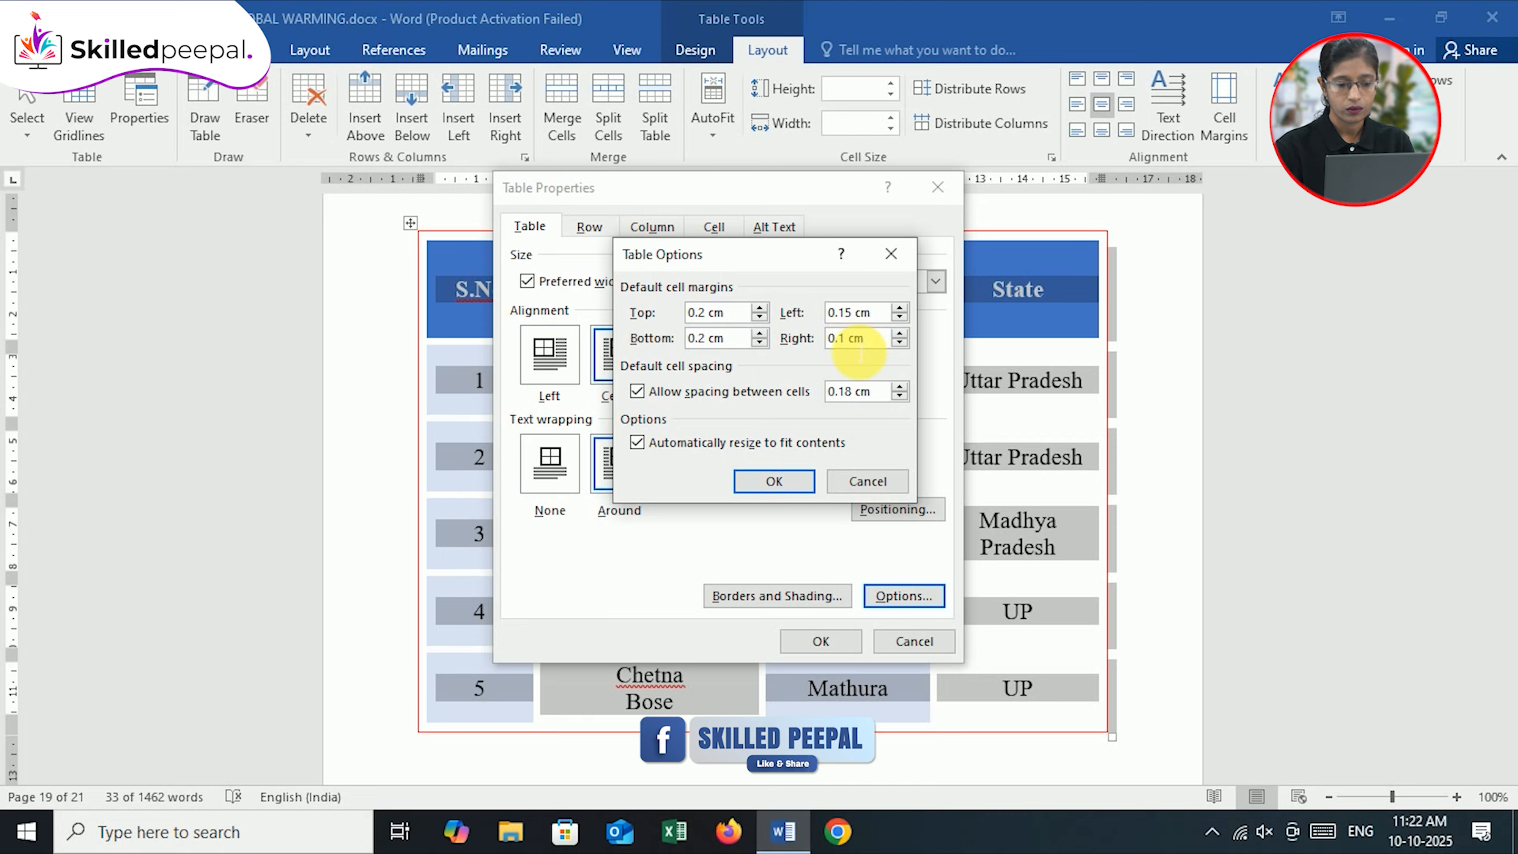
{"action": "left_click", "coordinate": [855, 313]}
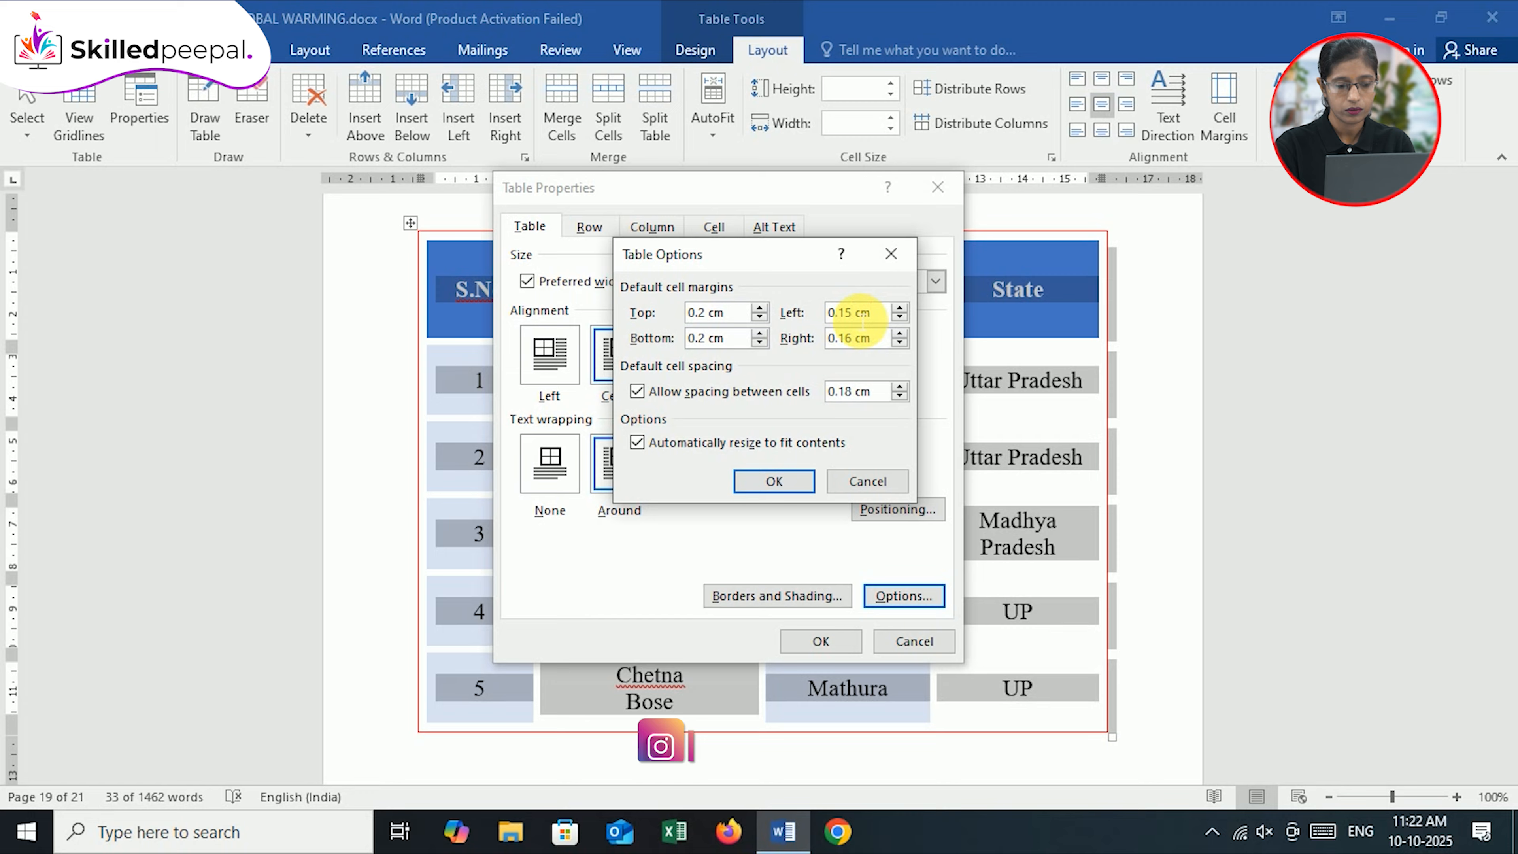
{"action": "key", "text": "BackSpace"}
{"action": "type", "text": "6"}
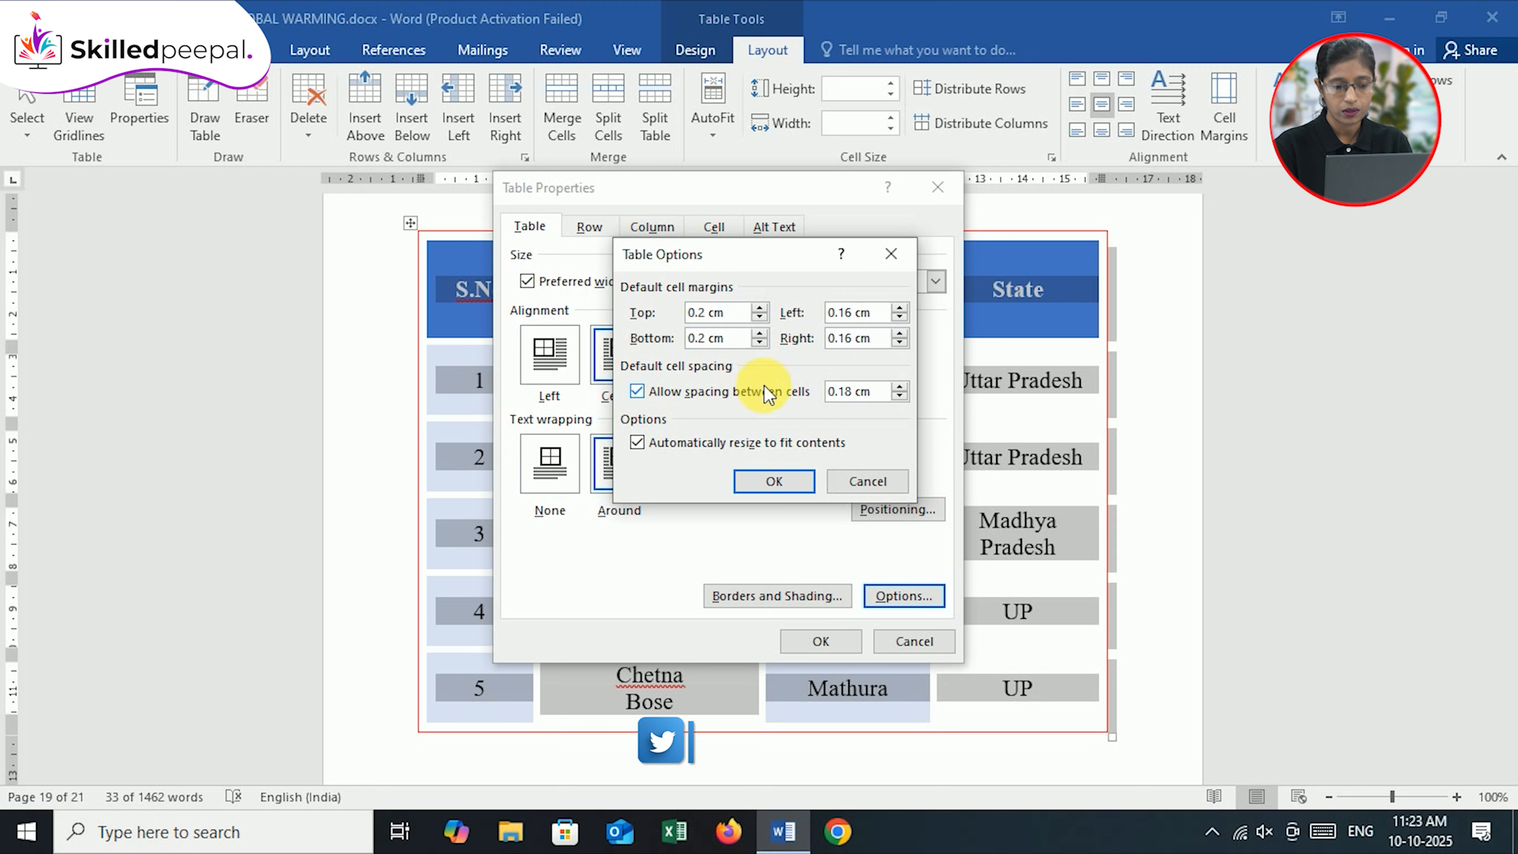
Set the spacing between cells to 0.1 cm, turn off automatic resizing to fit contents, and apply the table settings
{"action": "left_click", "coordinate": [899, 395]}
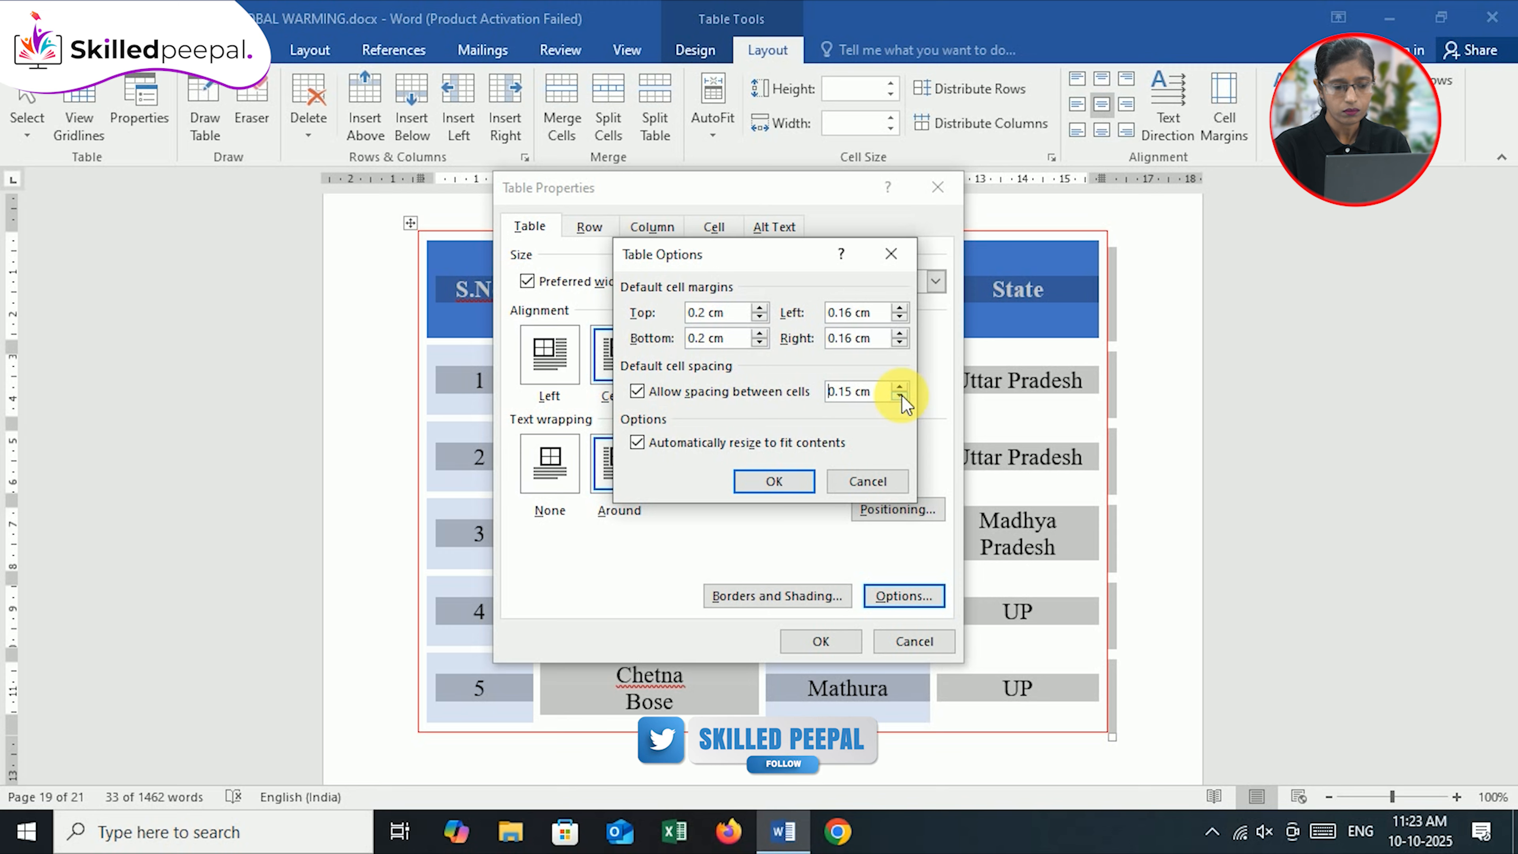
{"action": "left_click", "coordinate": [899, 395]}
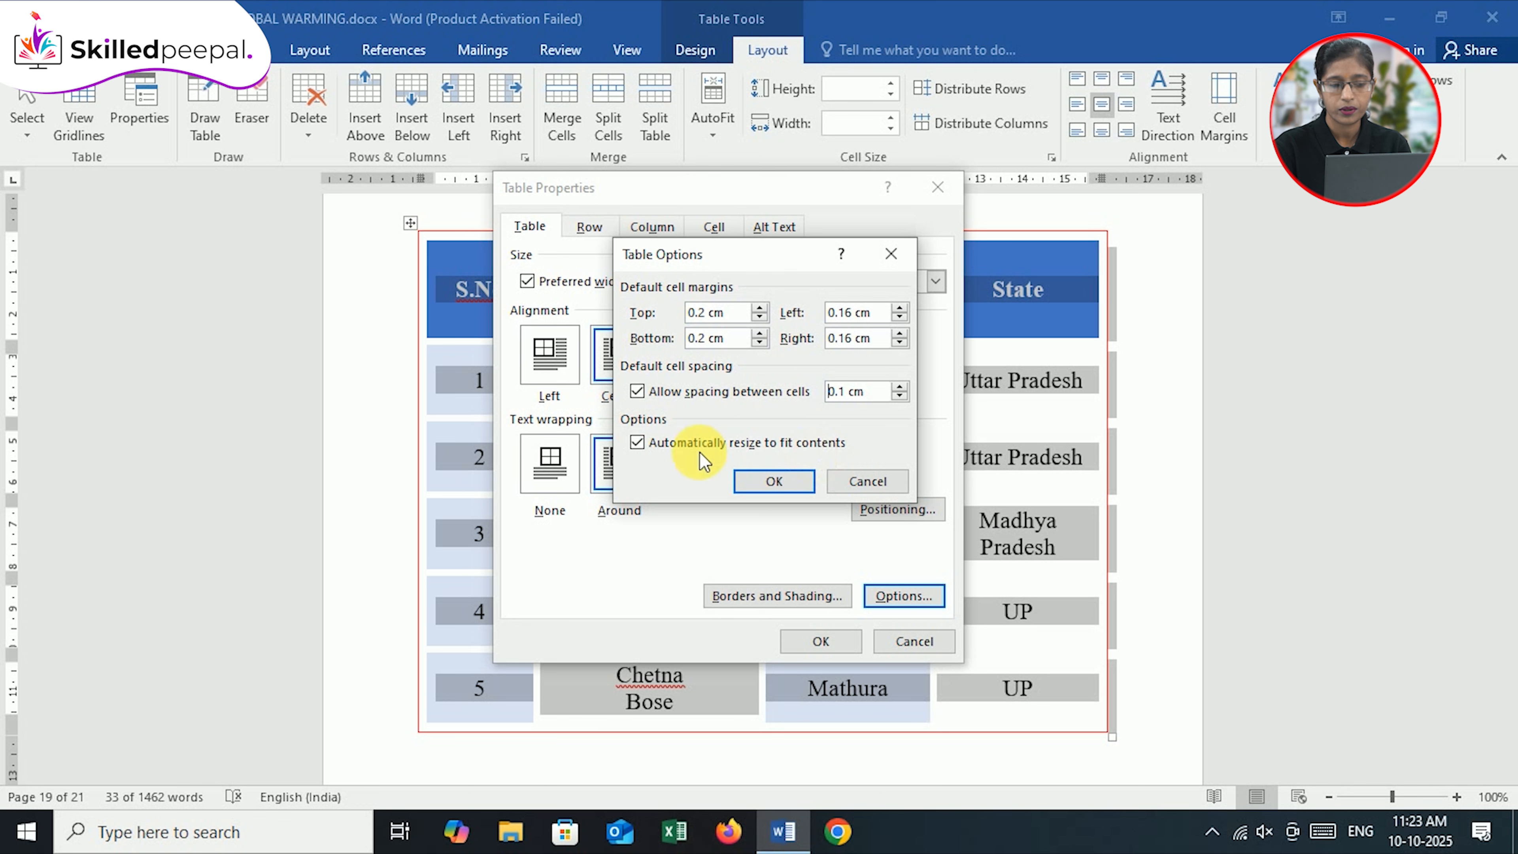
{"action": "left_click", "coordinate": [638, 439]}
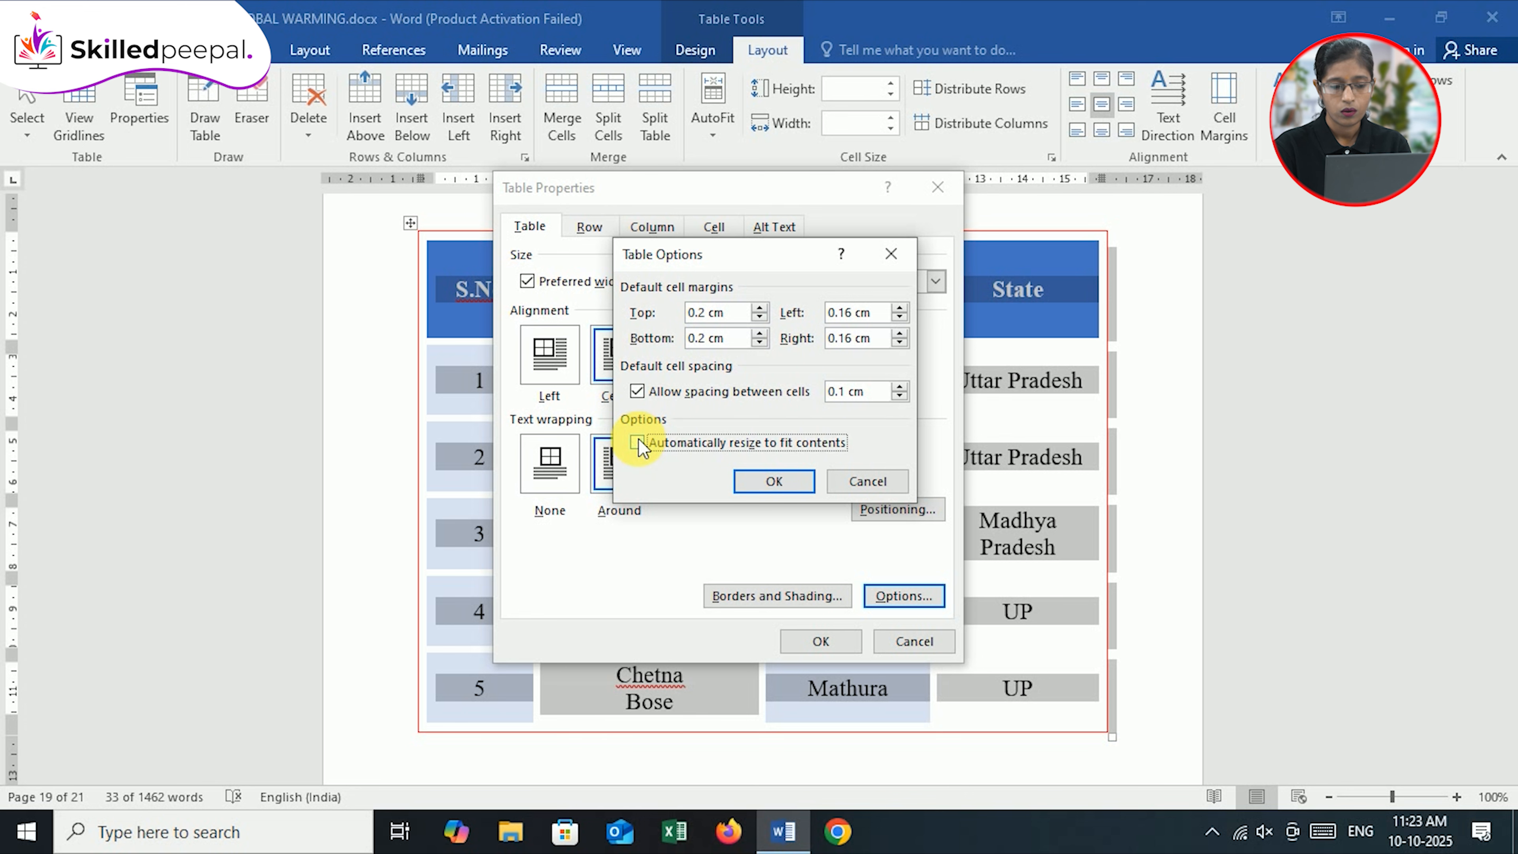
{"action": "left_click", "coordinate": [773, 482]}
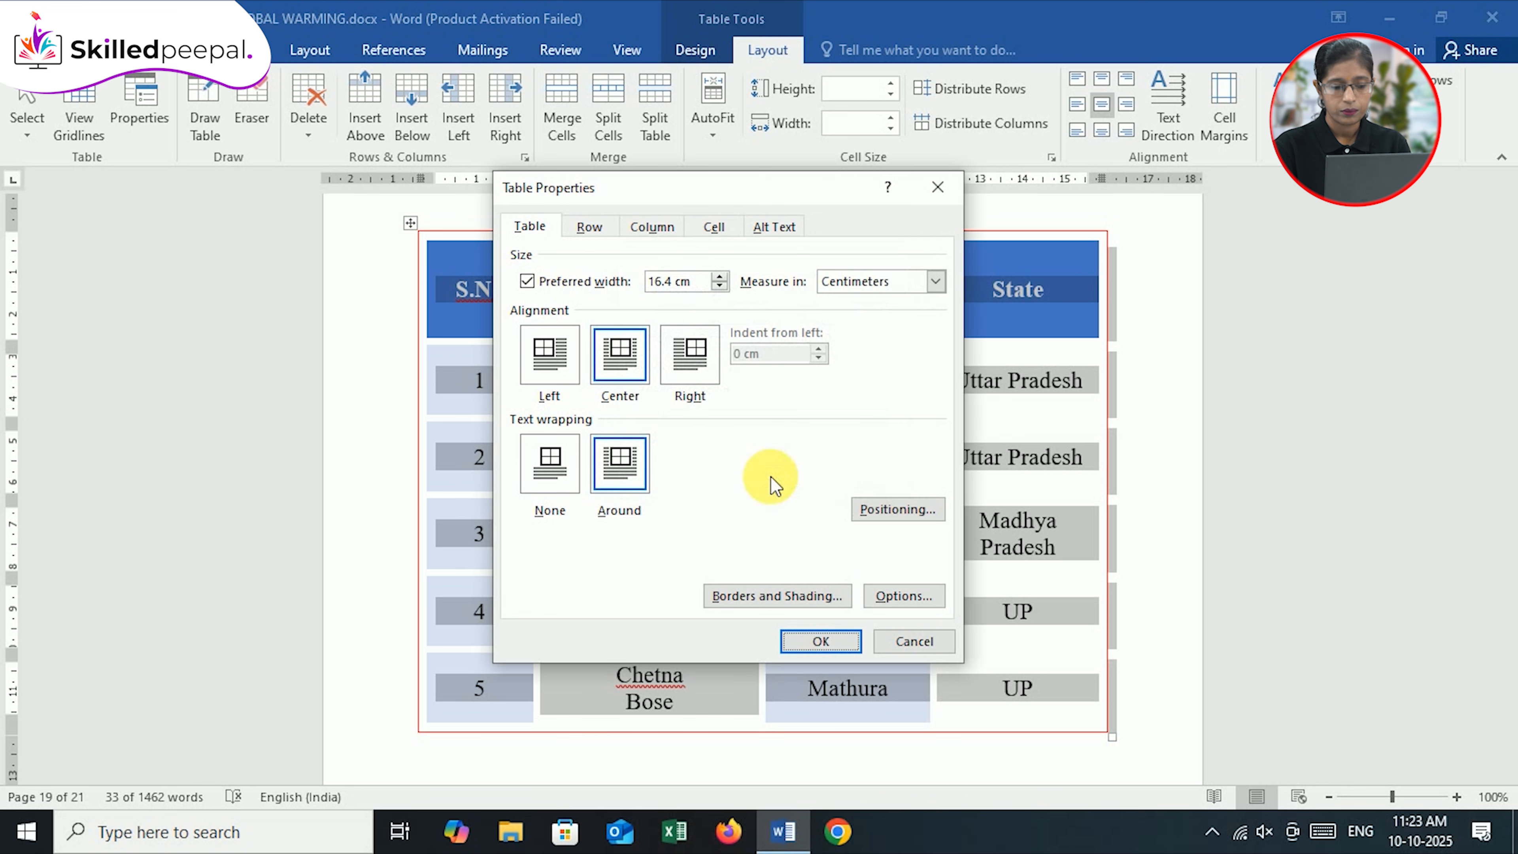
{"action": "left_click", "coordinate": [834, 645]}
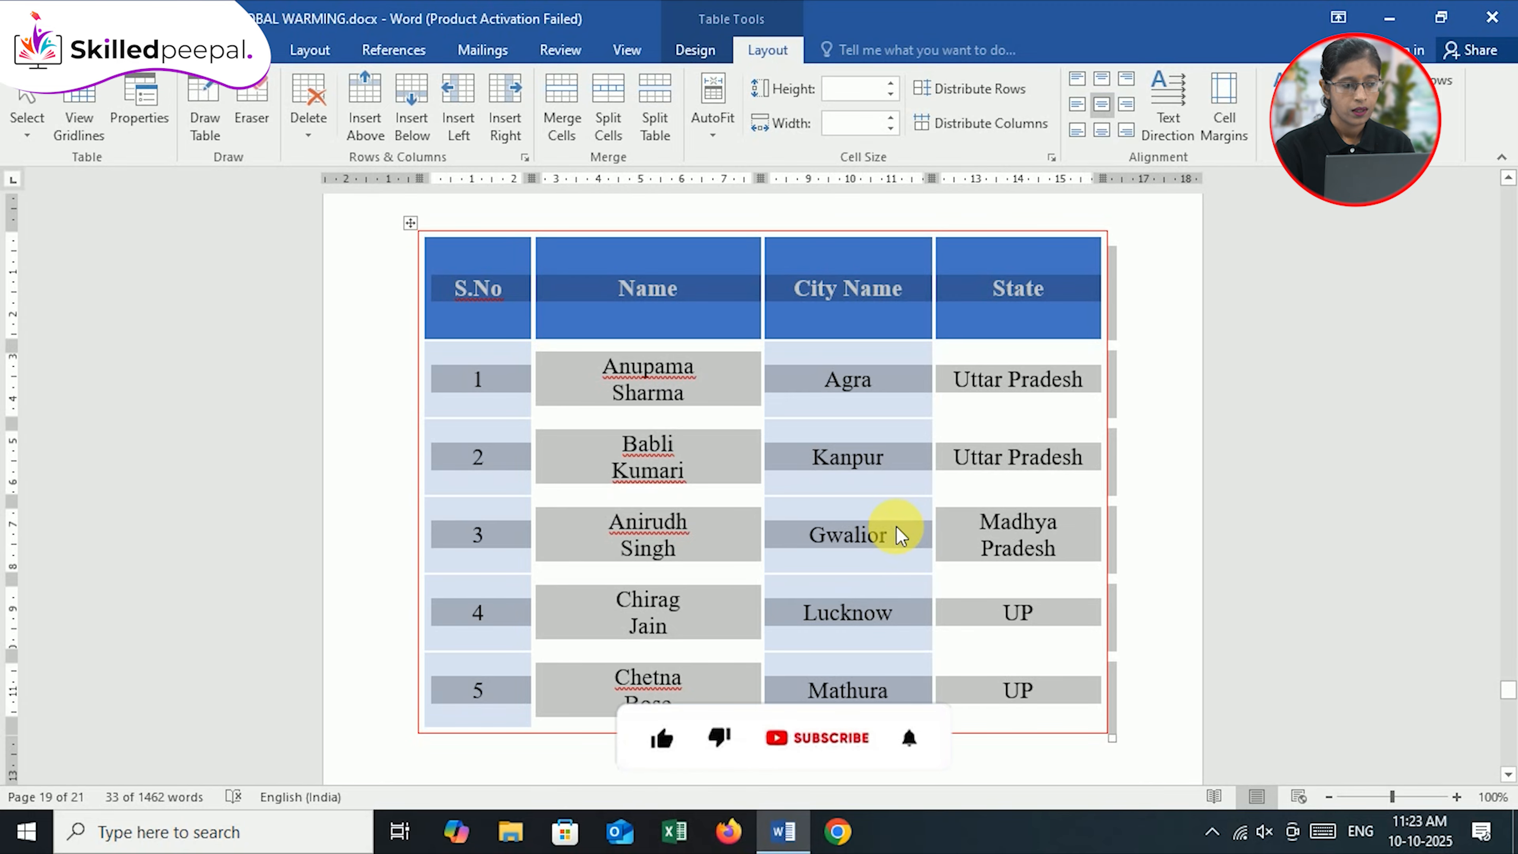
Reopen the table properties and try specifying a row height of at least 0.2 cm for rows 1-6
{"action": "left_click", "coordinate": [137, 109]}
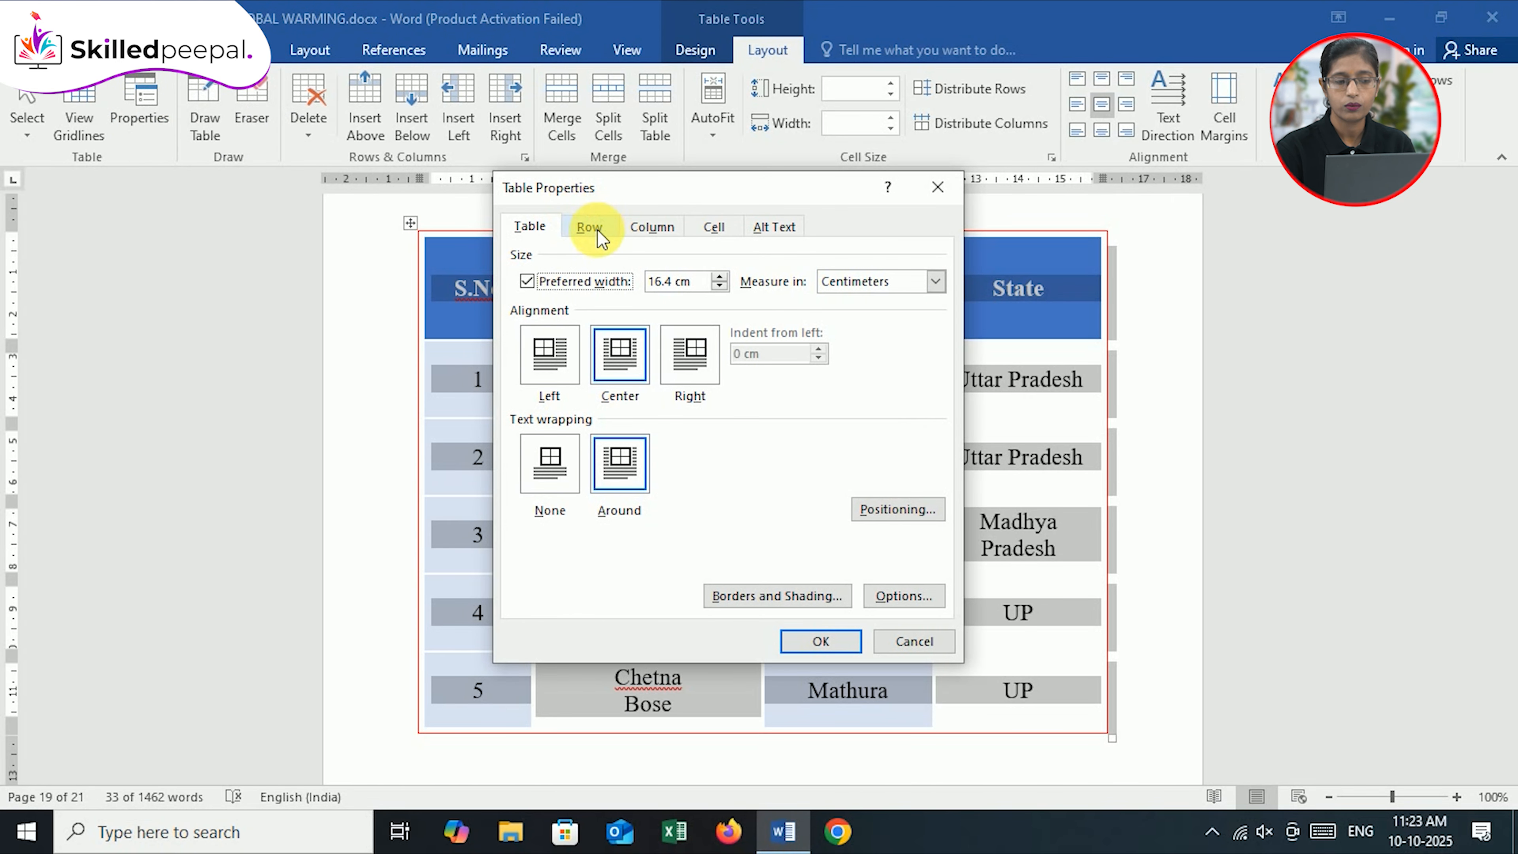
{"action": "left_click", "coordinate": [591, 233]}
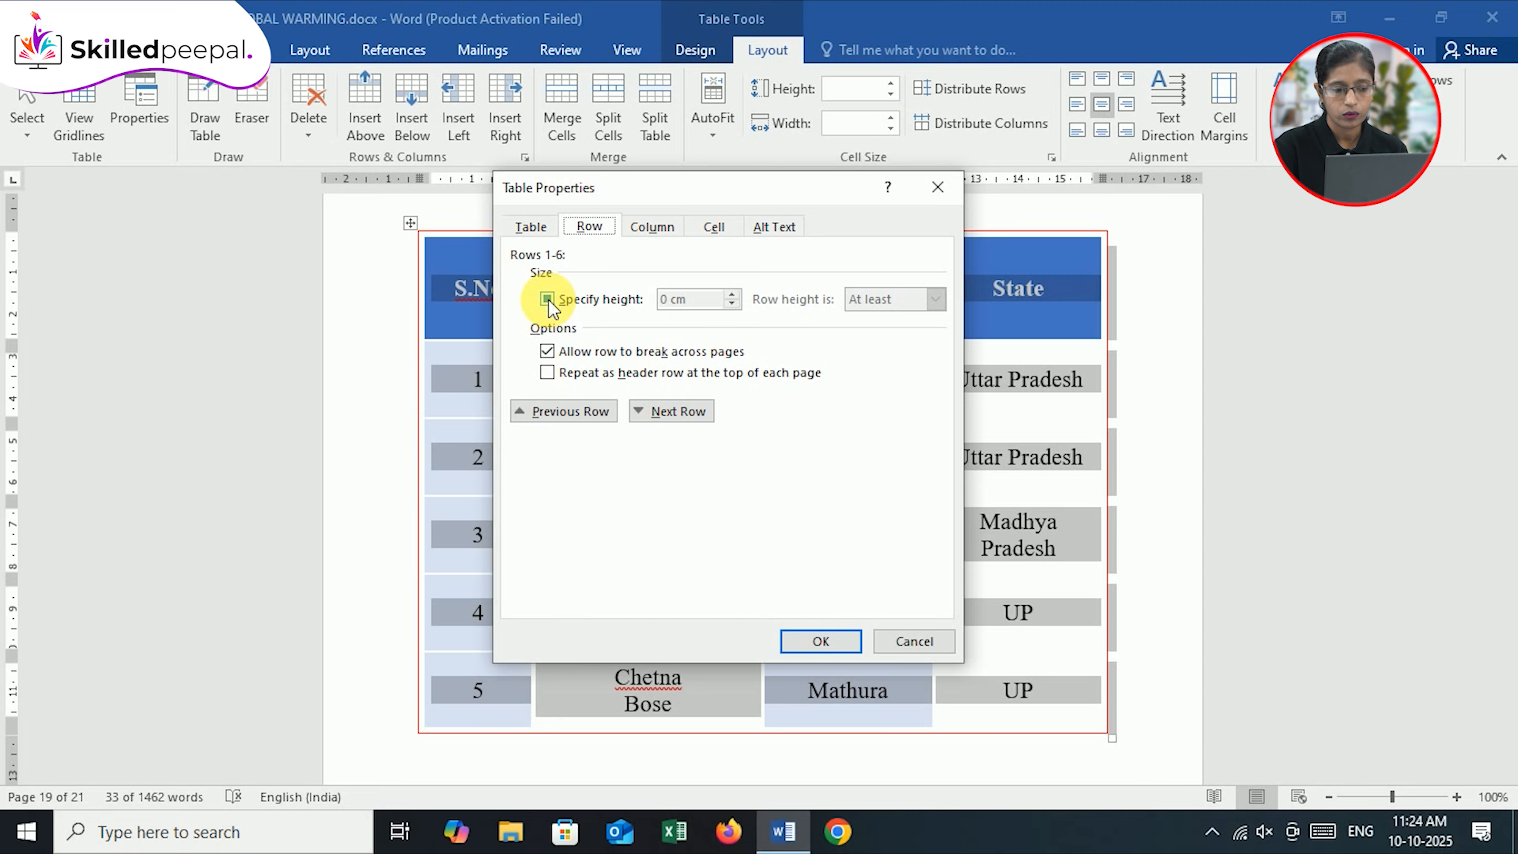
{"action": "left_click", "coordinate": [546, 299]}
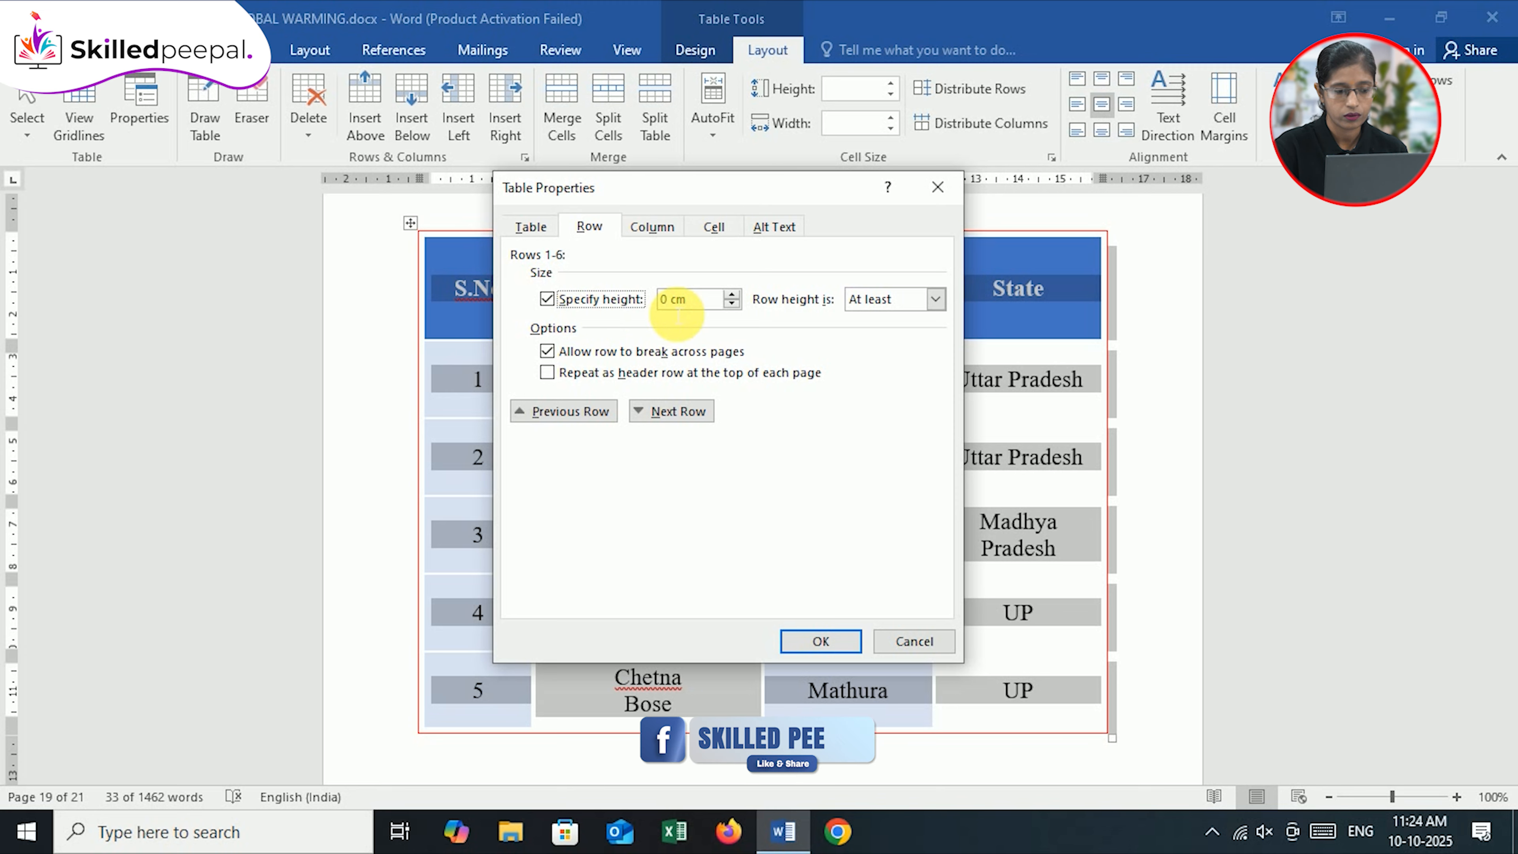
{"action": "left_click", "coordinate": [732, 296]}
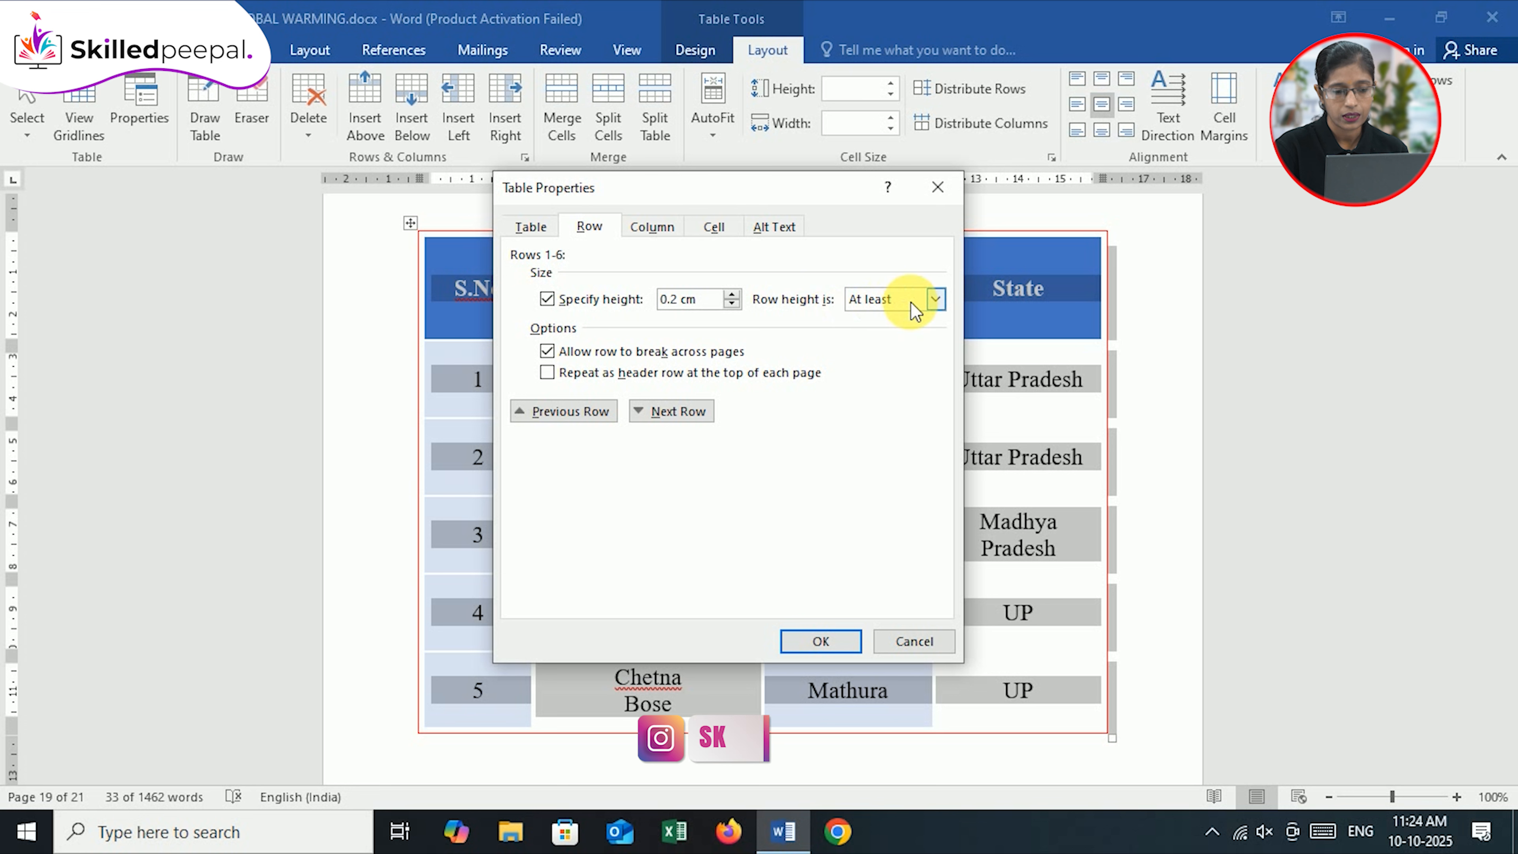
{"action": "left_click", "coordinate": [935, 299]}
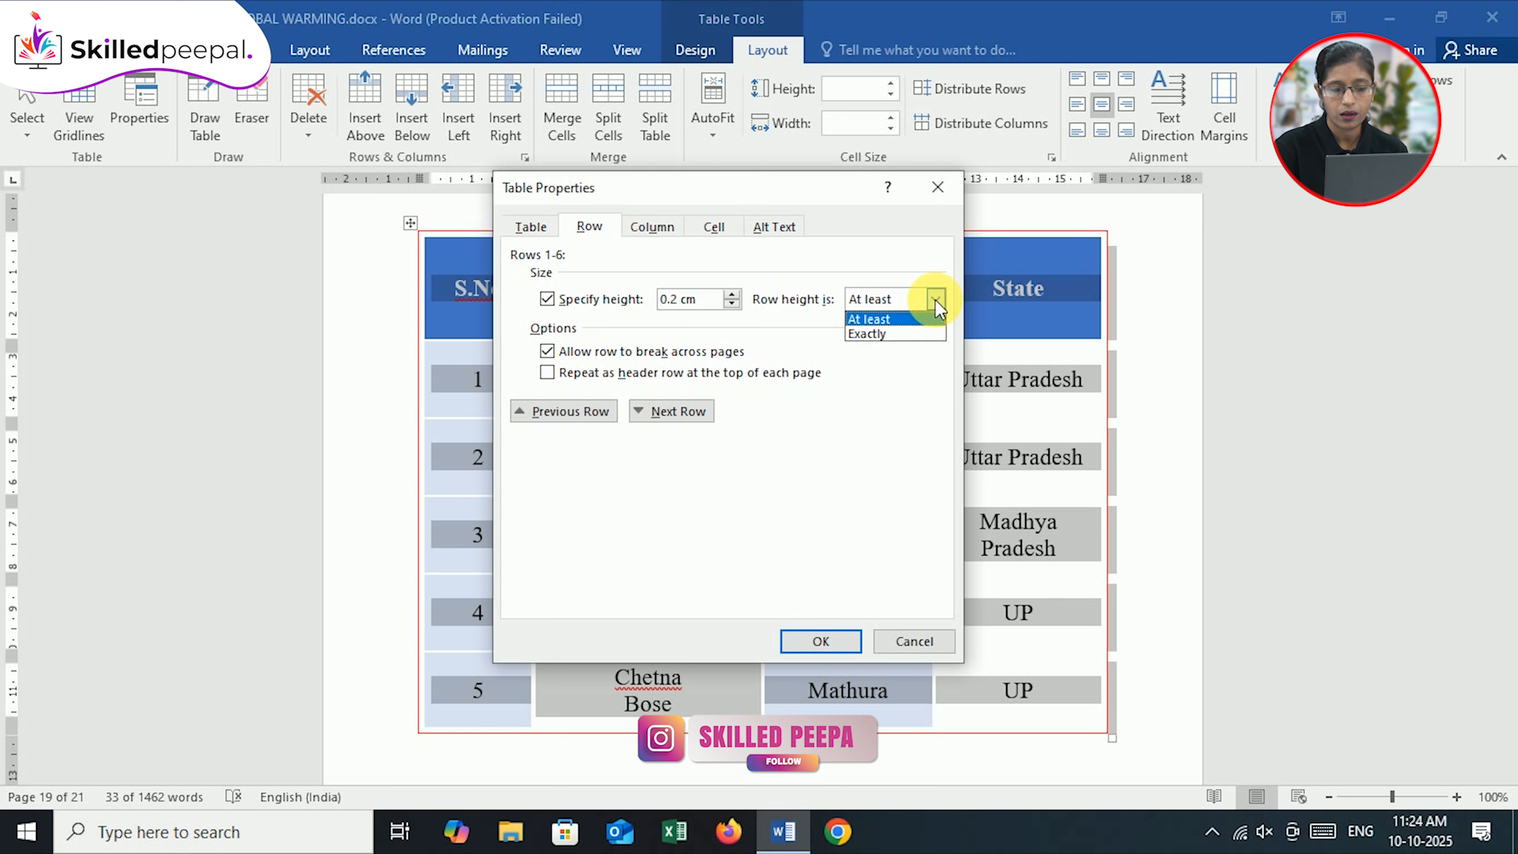
{"action": "left_click", "coordinate": [910, 323]}
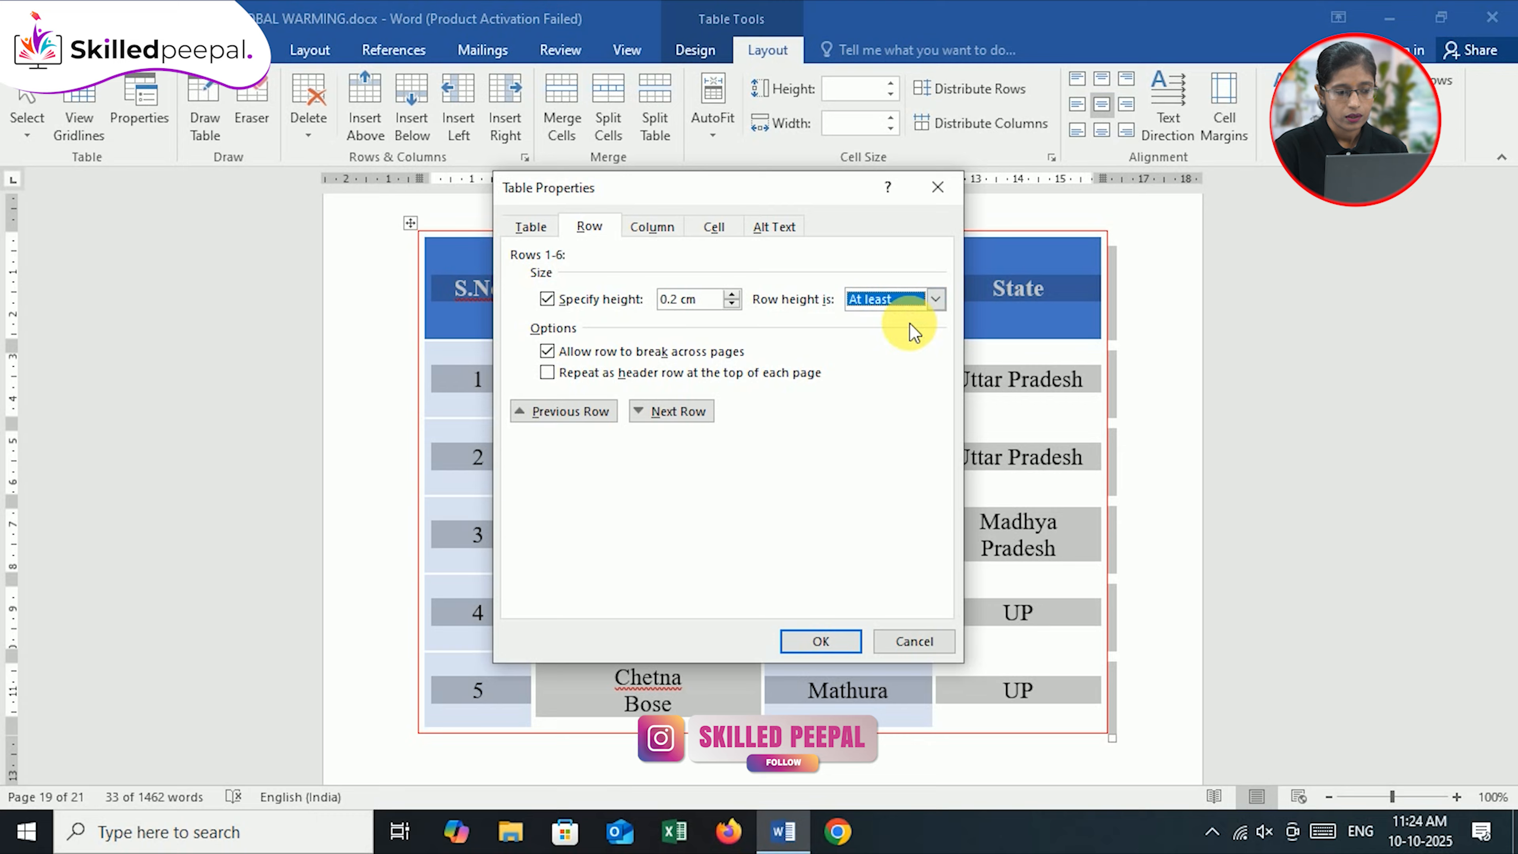
{"action": "left_click", "coordinate": [547, 300]}
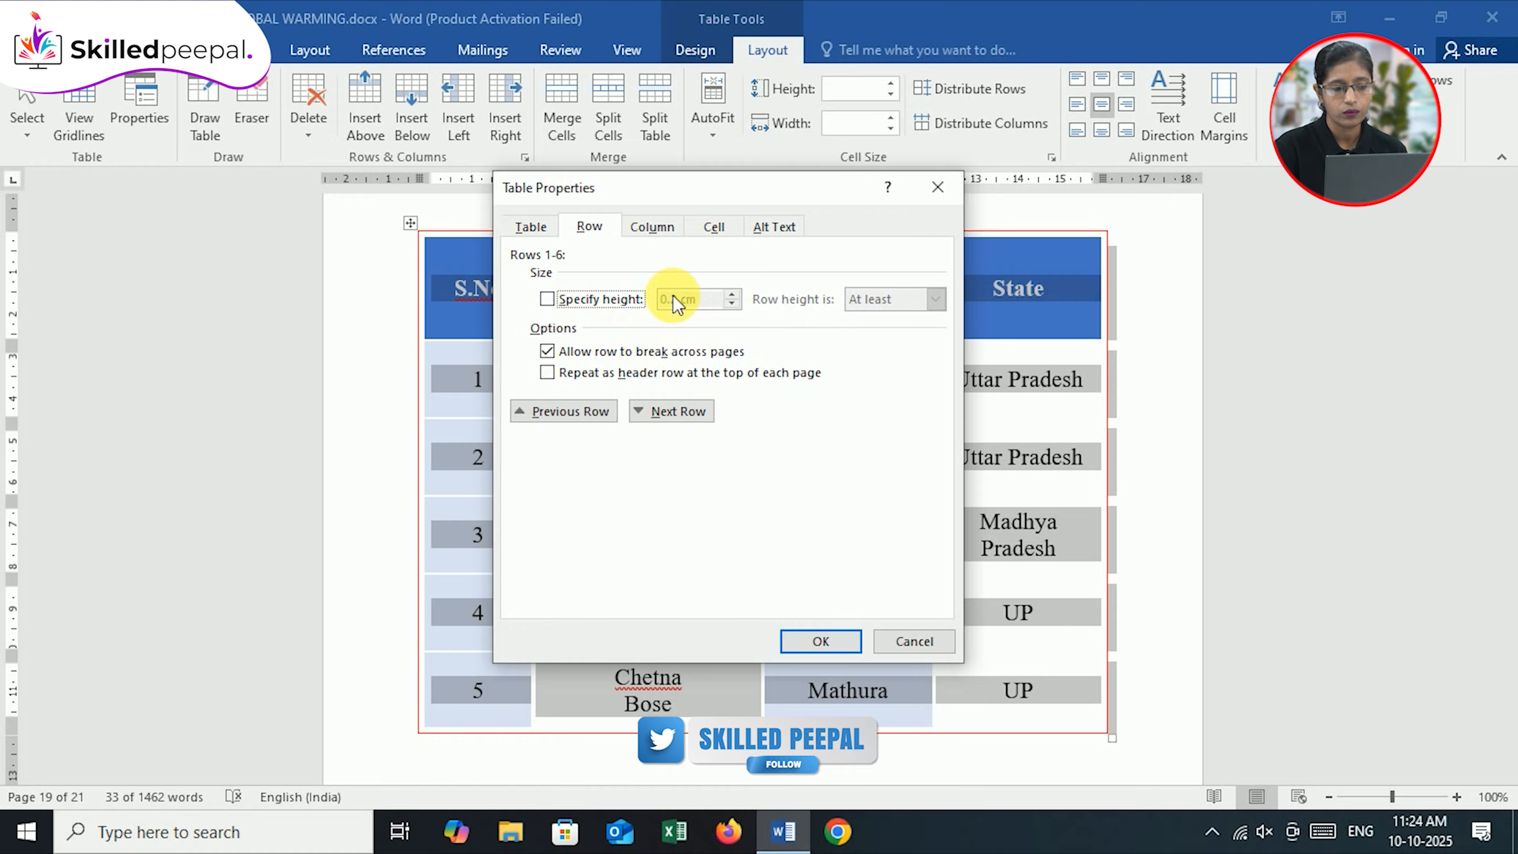
{"action": "left_click", "coordinate": [547, 300]}
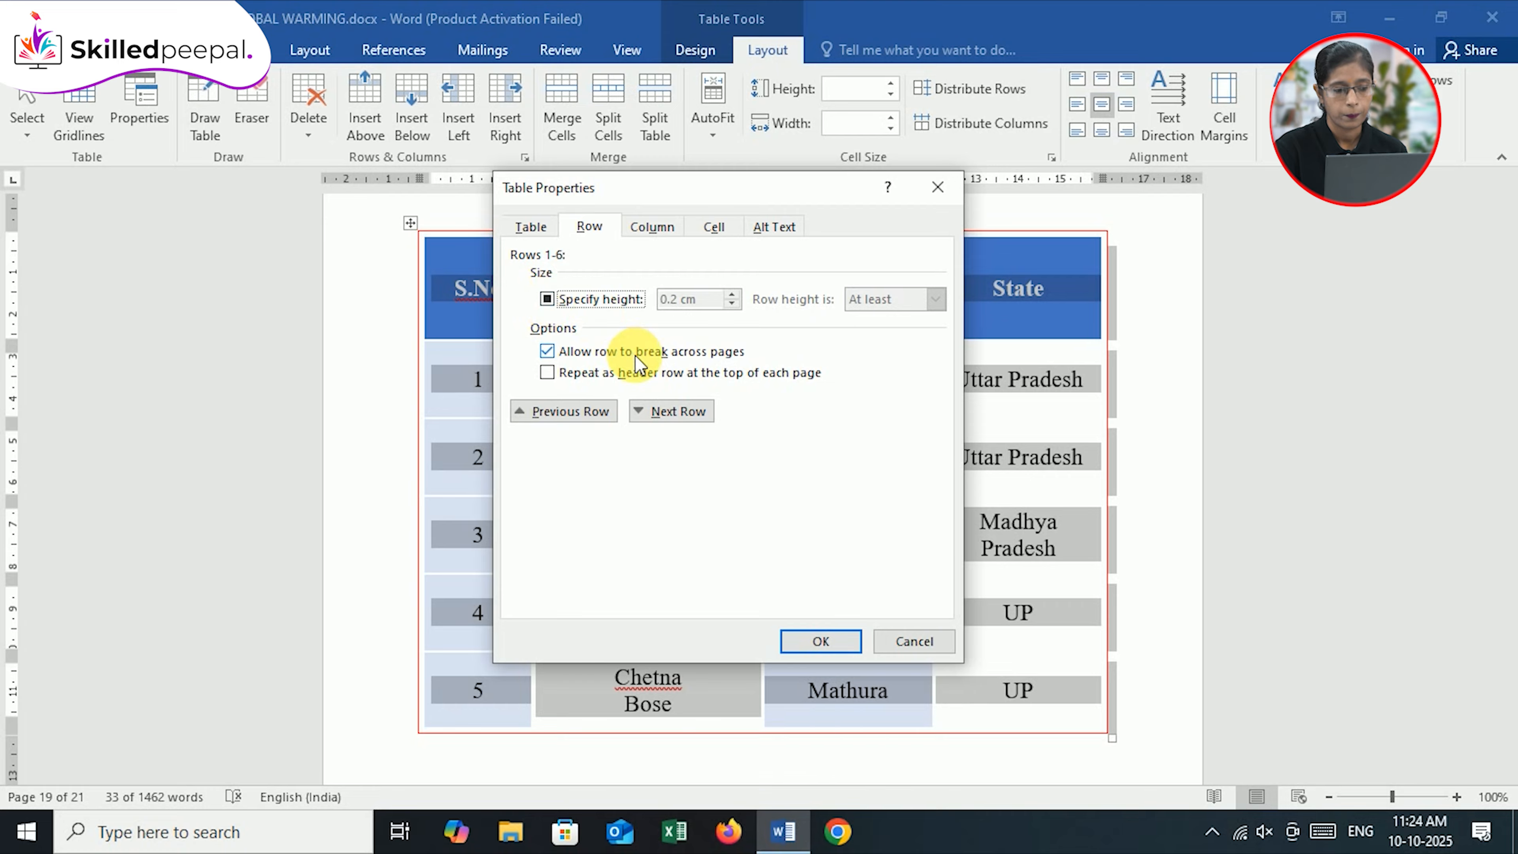
Try toggling the options for breaking rows across pages and repeating the header row on each page
{"action": "left_click", "coordinate": [547, 352]}
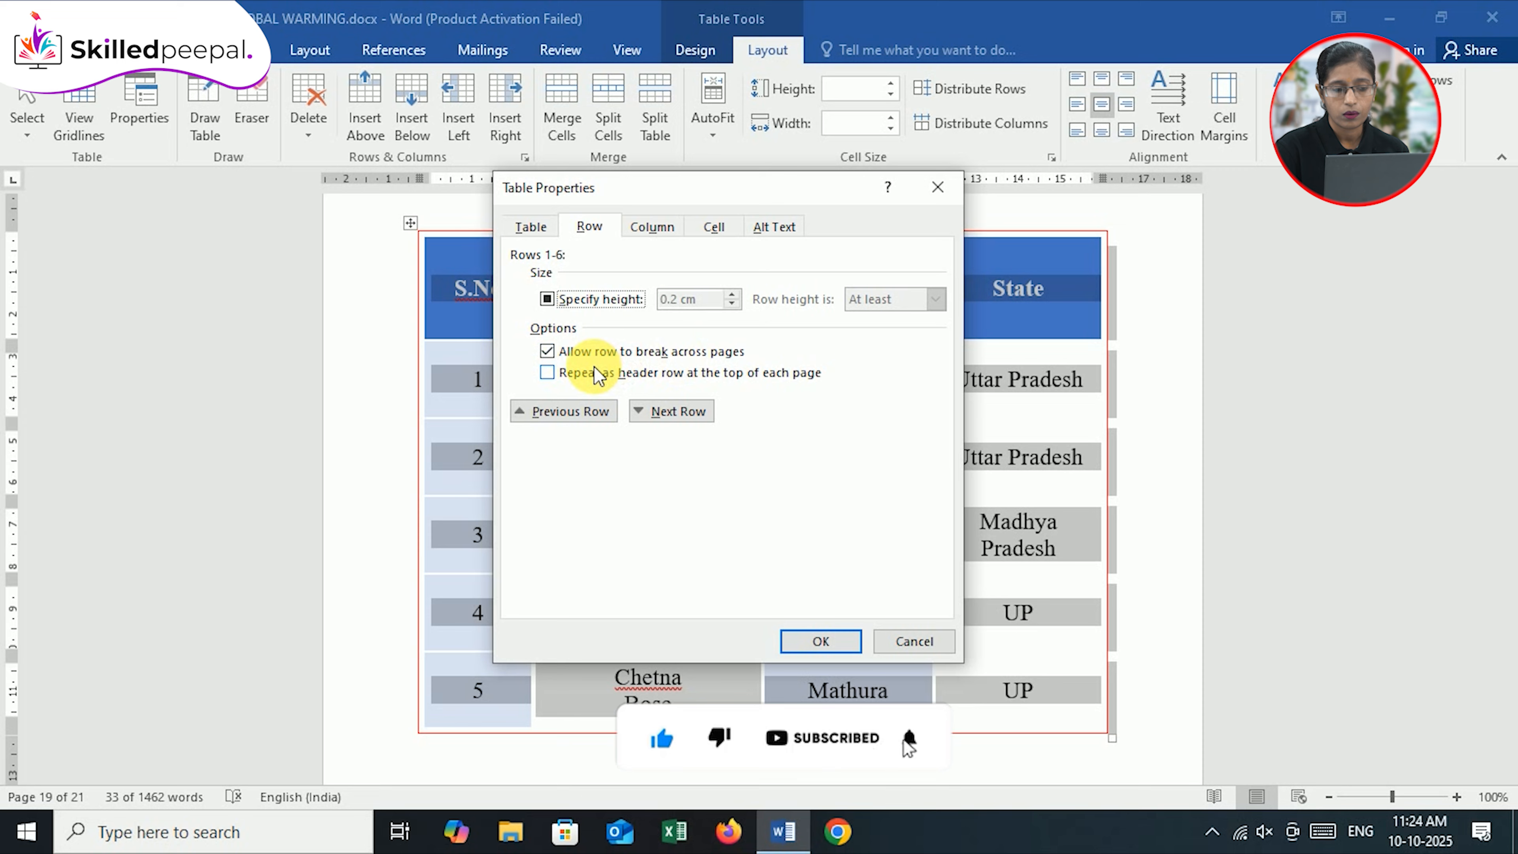
{"action": "left_click", "coordinate": [546, 351]}
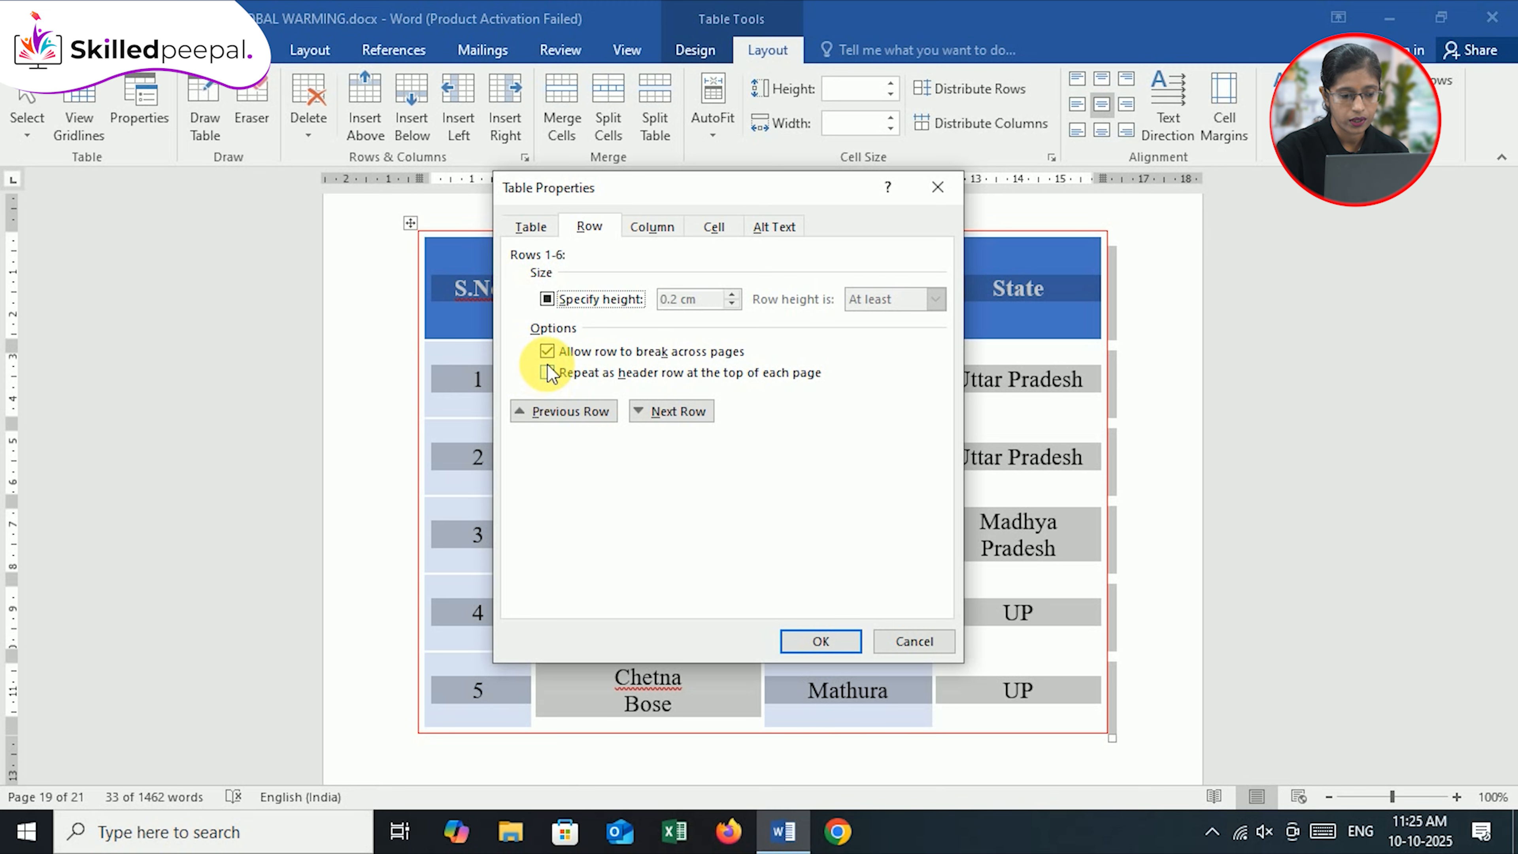
{"action": "left_click", "coordinate": [572, 376]}
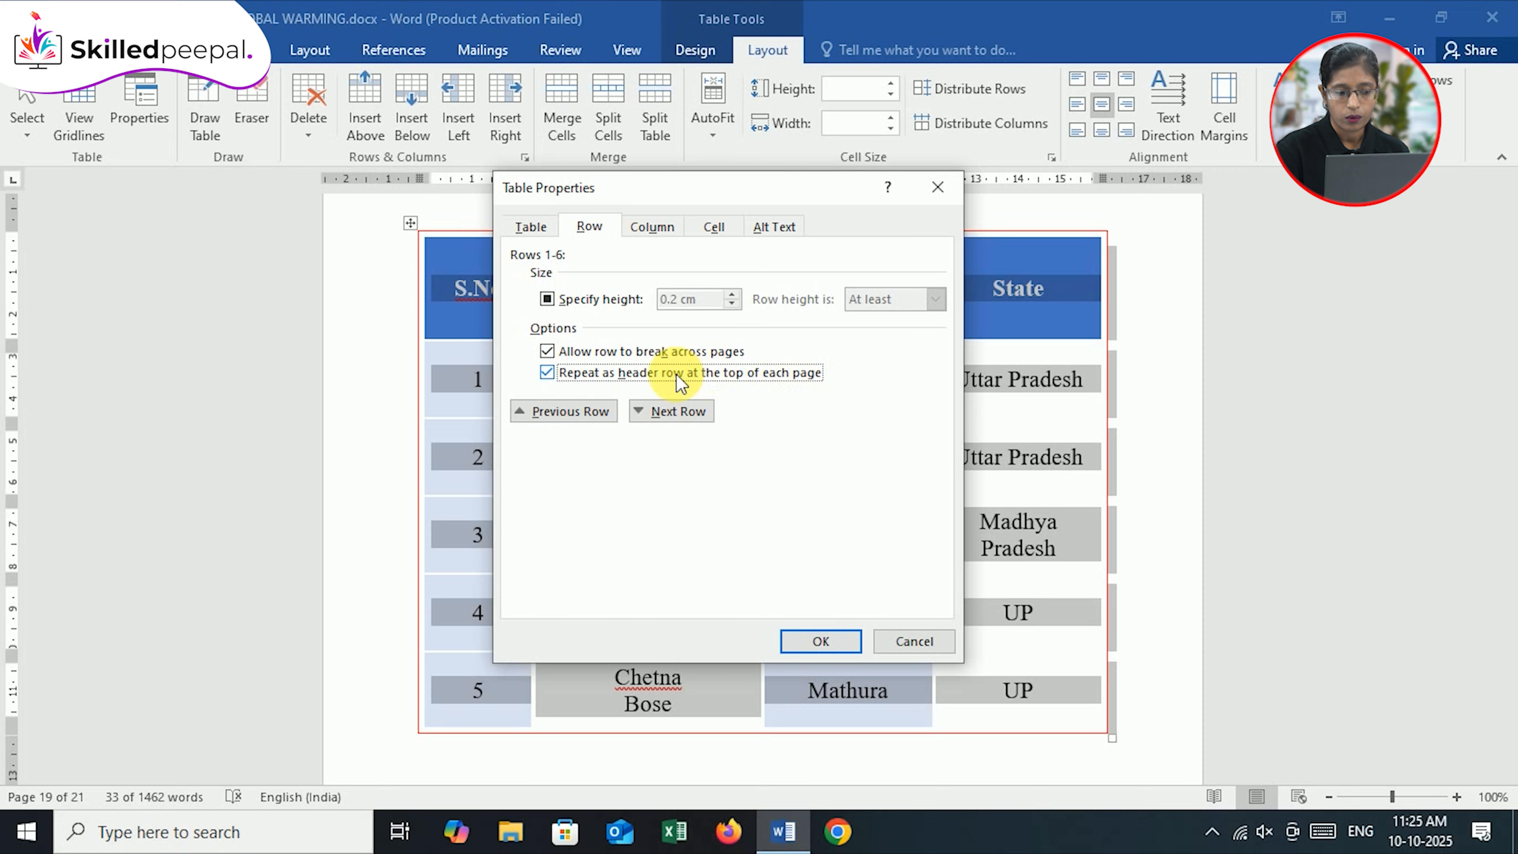
{"action": "left_click", "coordinate": [546, 376]}
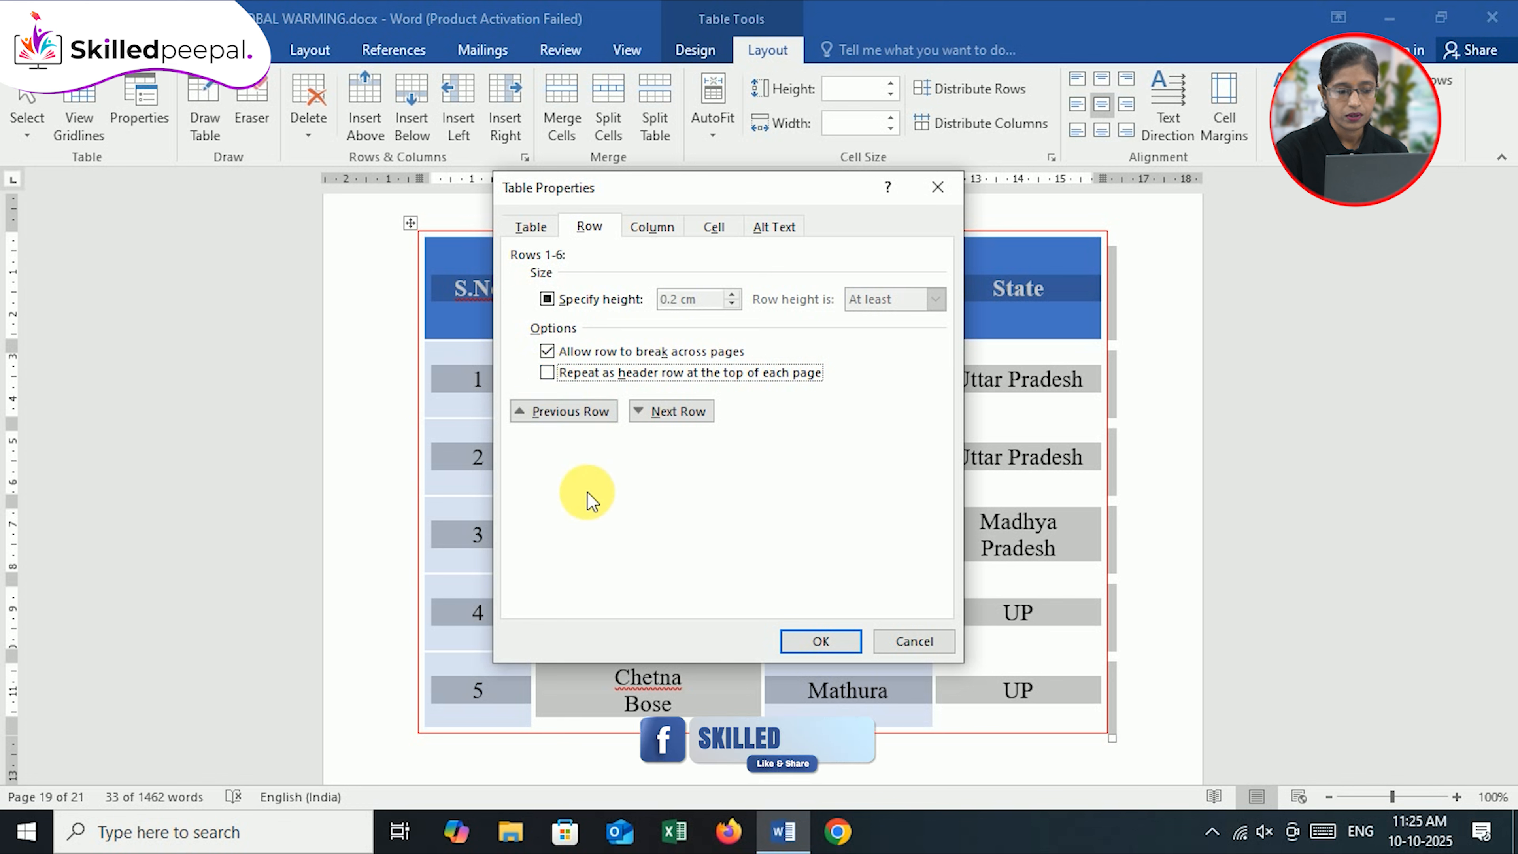
Step through the individual row settings, viewing the last and first table rows
{"action": "left_click", "coordinate": [576, 414]}
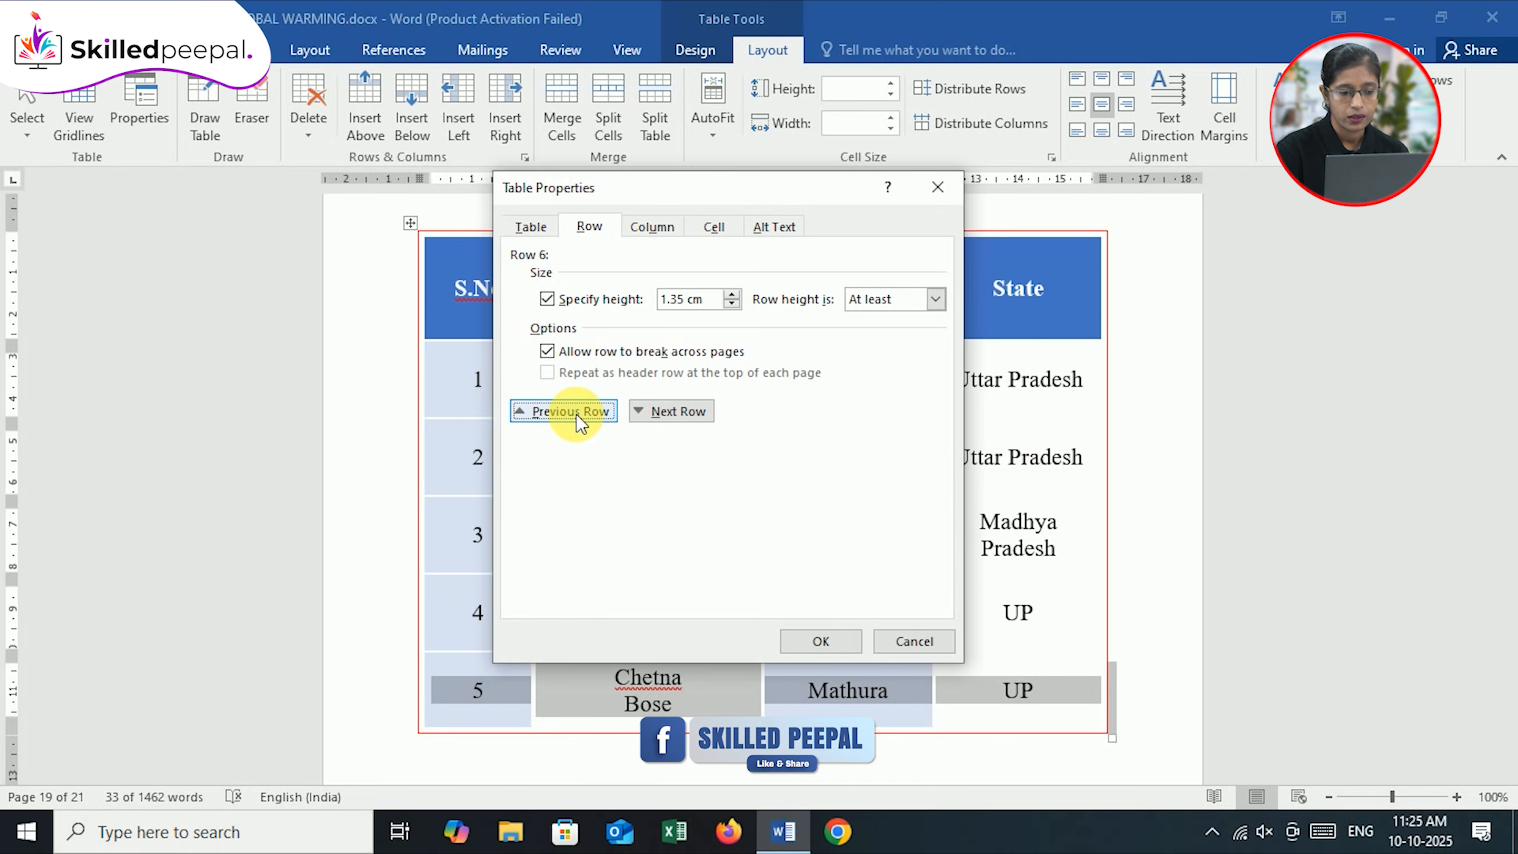
{"action": "left_click", "coordinate": [655, 413]}
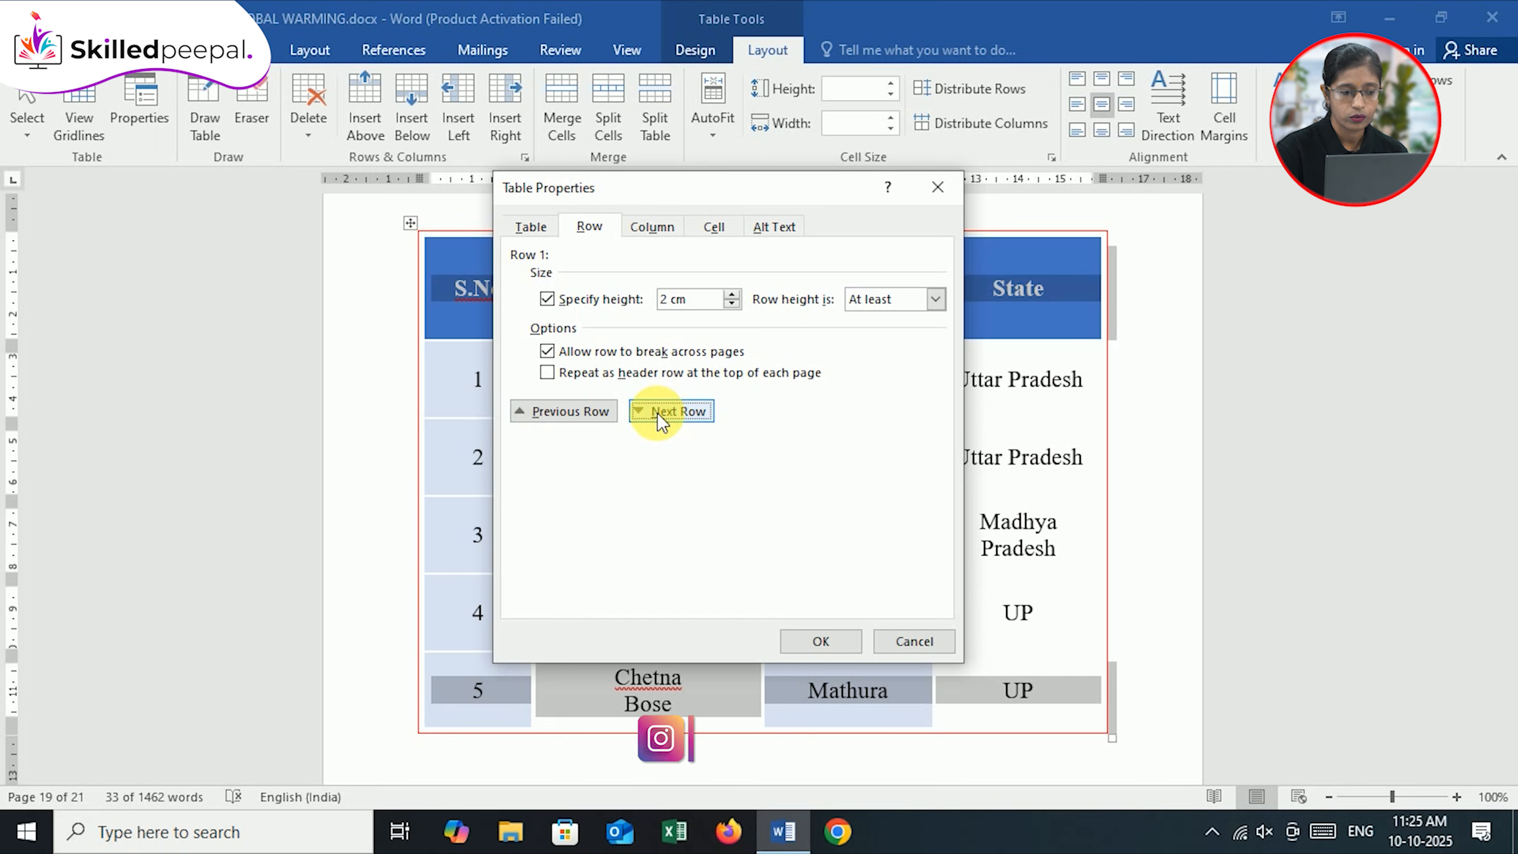
{"action": "left_click", "coordinate": [578, 413]}
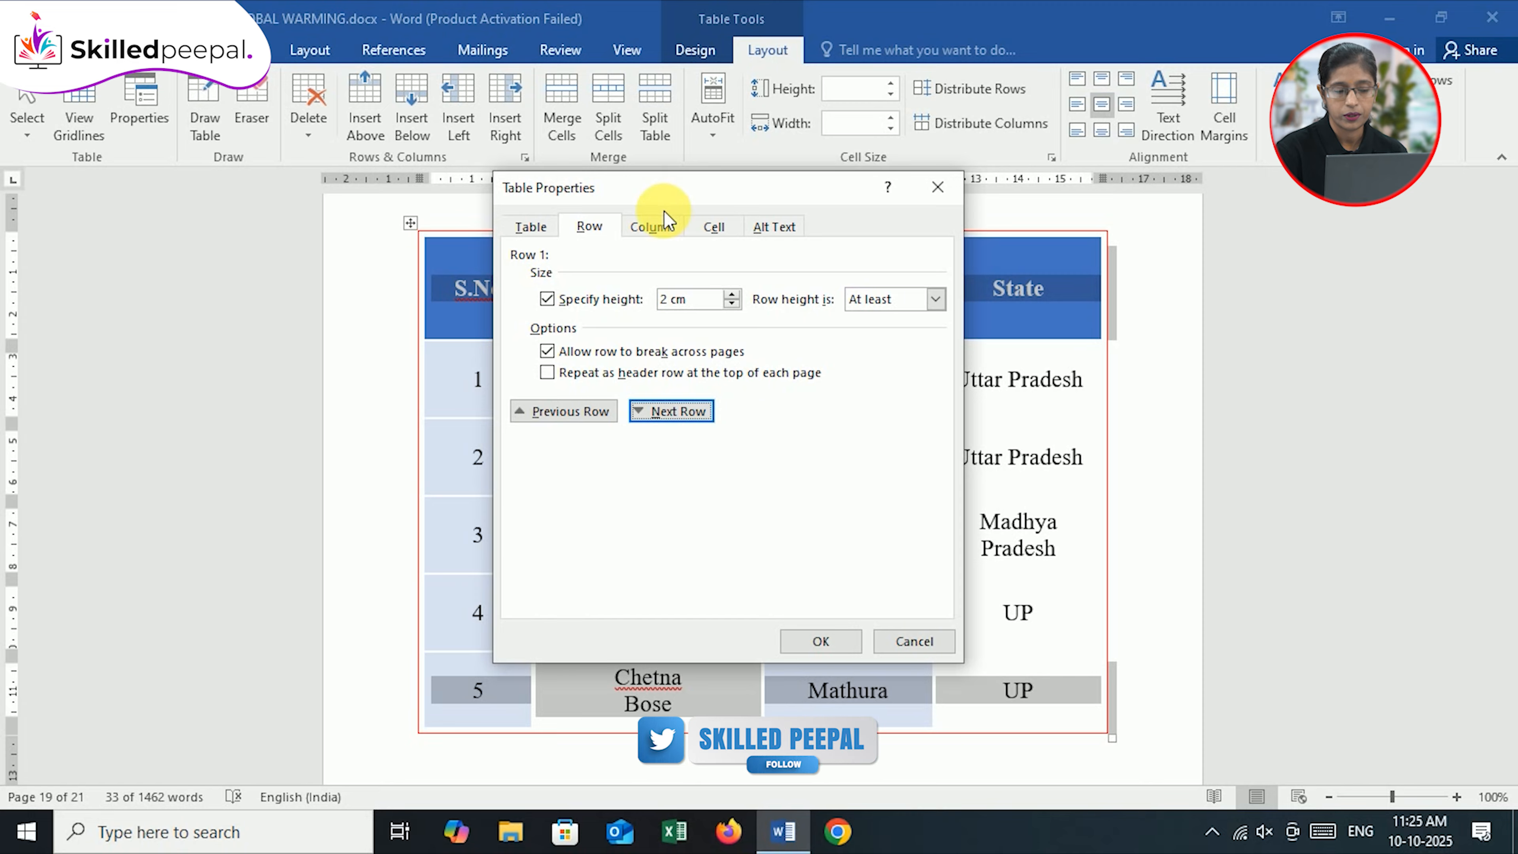
Specify a preferred width of 2.5 cm for columns 1-4 of the table, keeping centimeters as the unit
{"action": "left_click", "coordinate": [657, 228]}
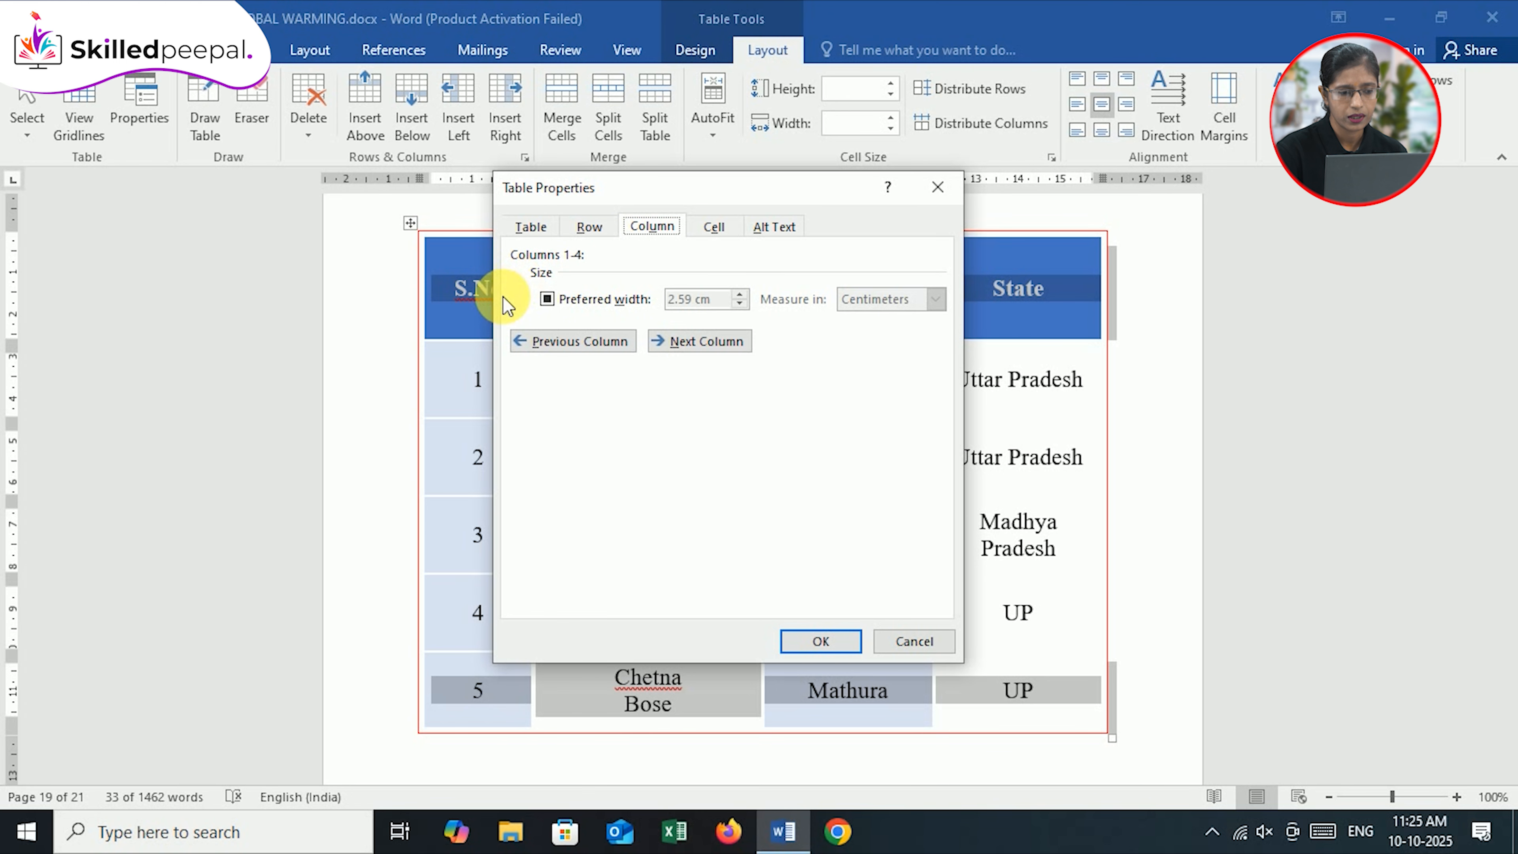
{"action": "left_click_drag", "start_coordinate": [752, 186], "coordinate": [749, 388]}
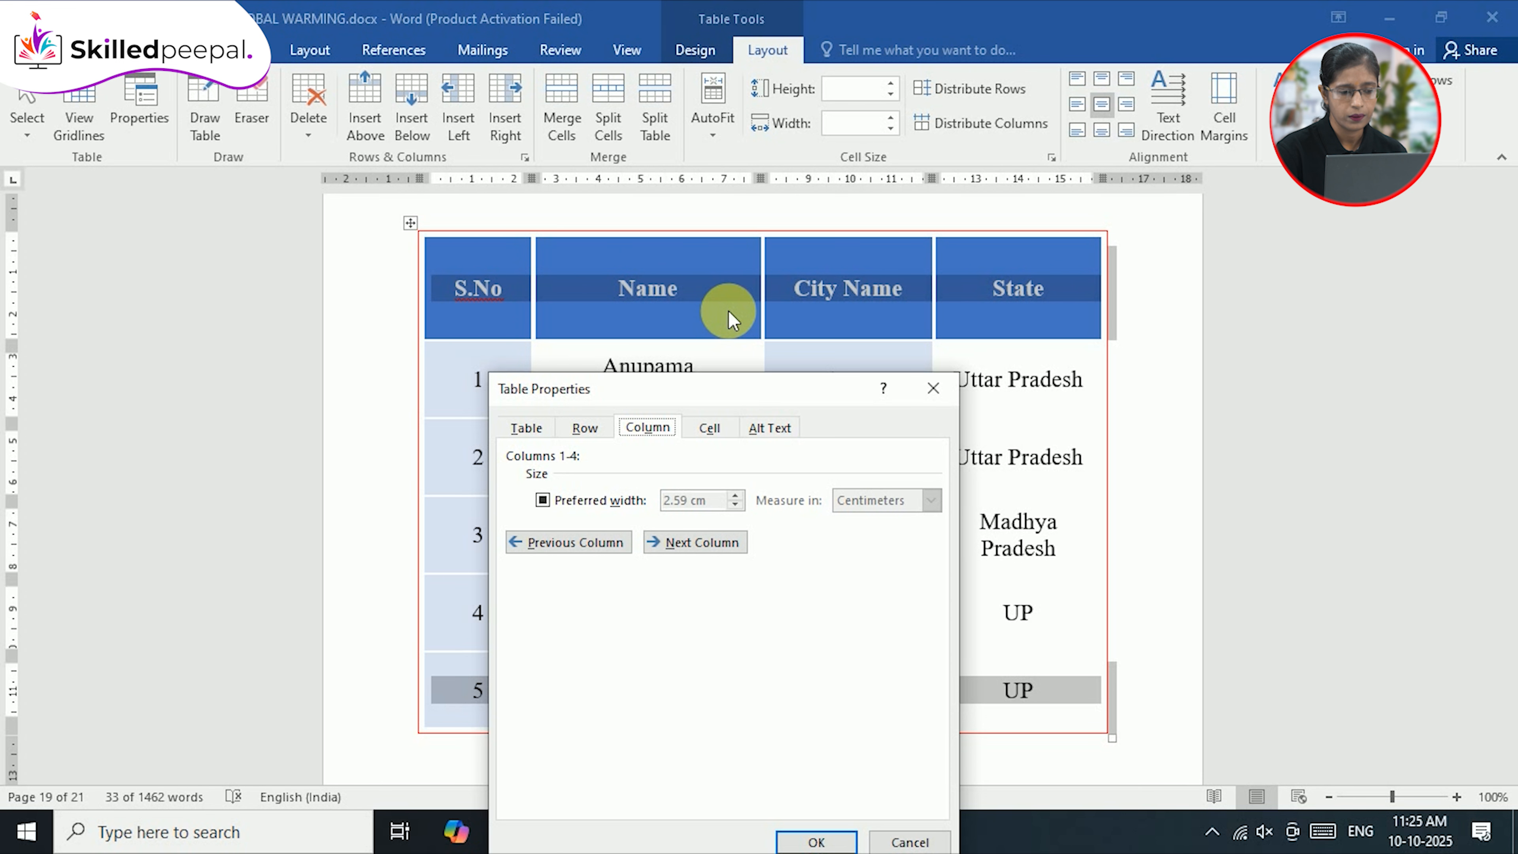
{"action": "left_click_drag", "start_coordinate": [715, 390], "coordinate": [716, 234]}
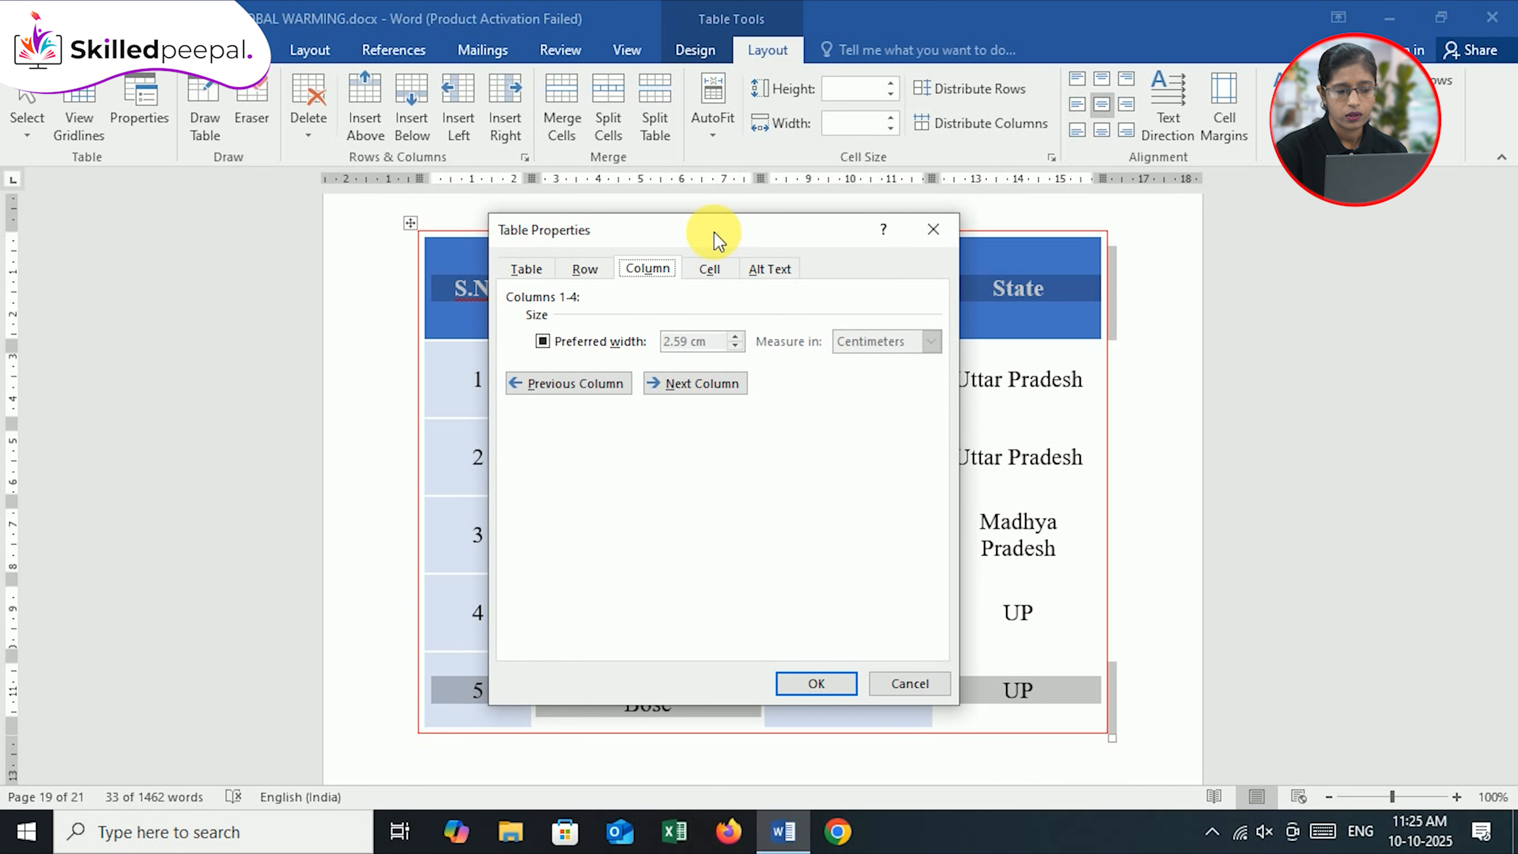
{"action": "left_click", "coordinate": [585, 348]}
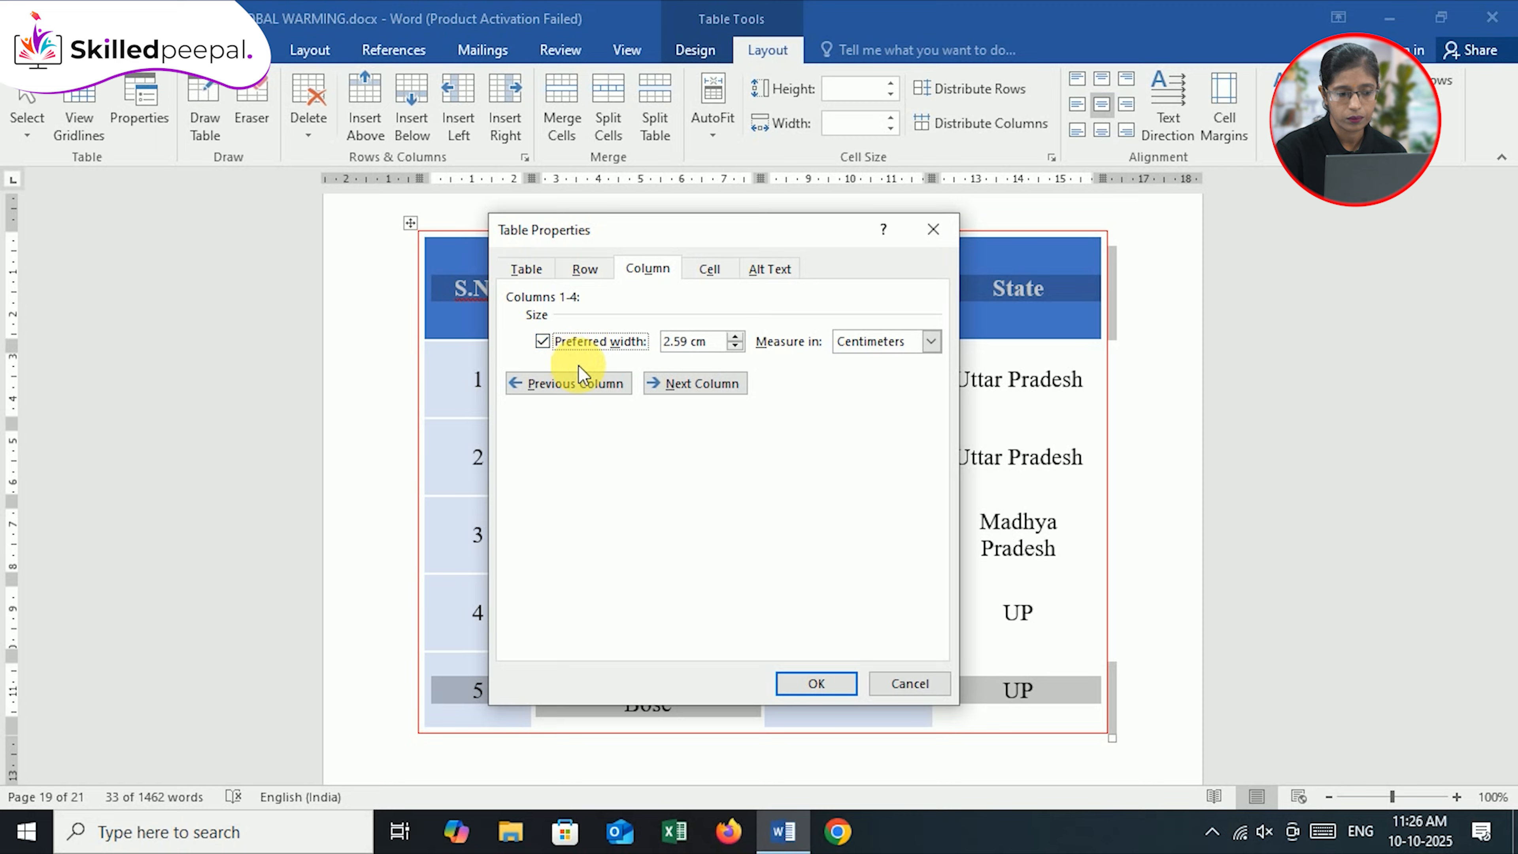
{"action": "left_click", "coordinate": [736, 347]}
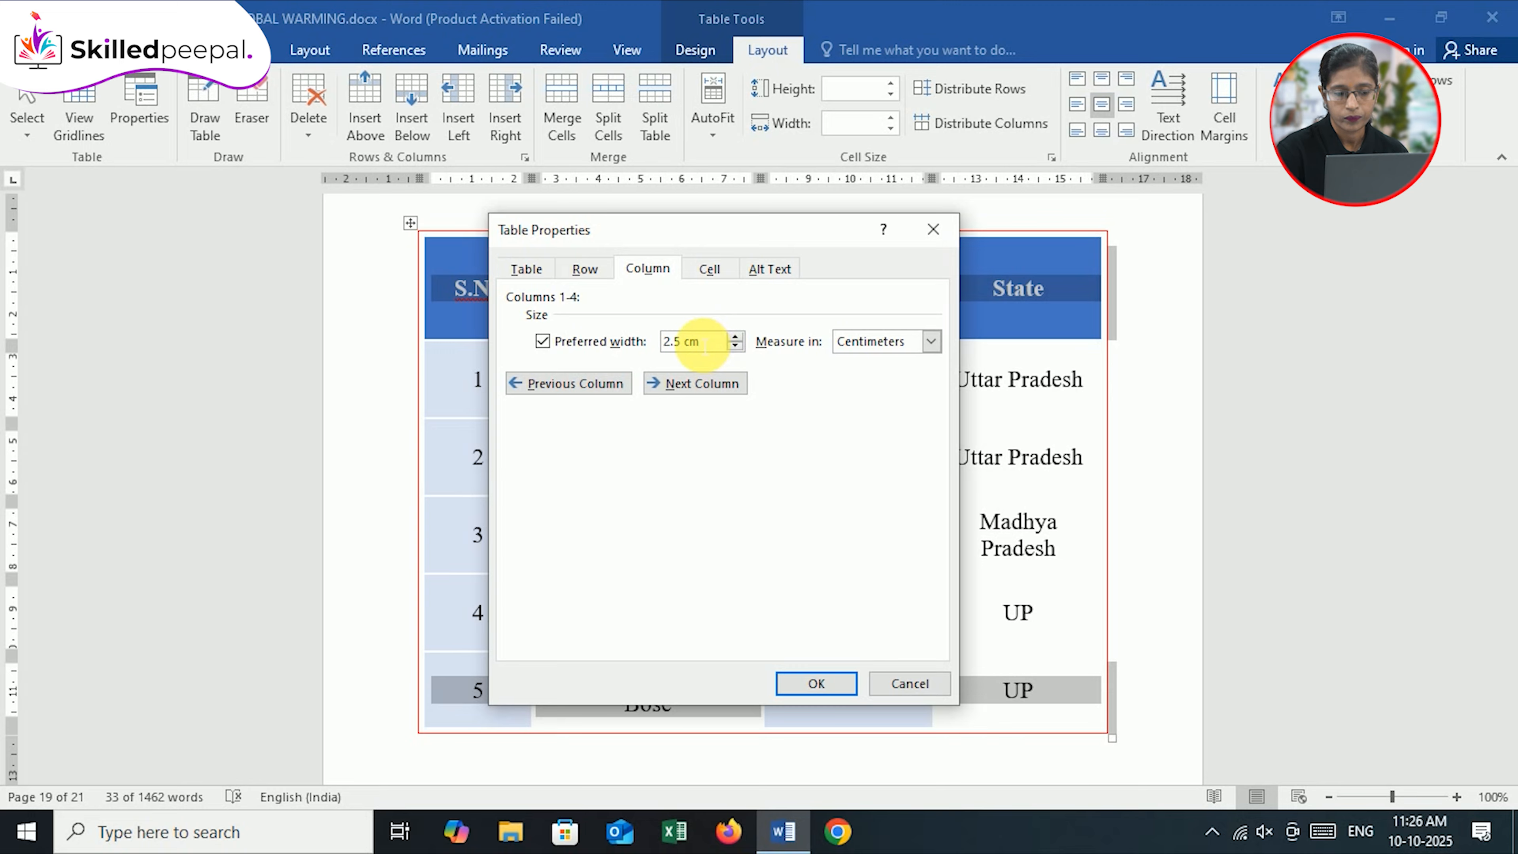
{"action": "left_click", "coordinate": [930, 342]}
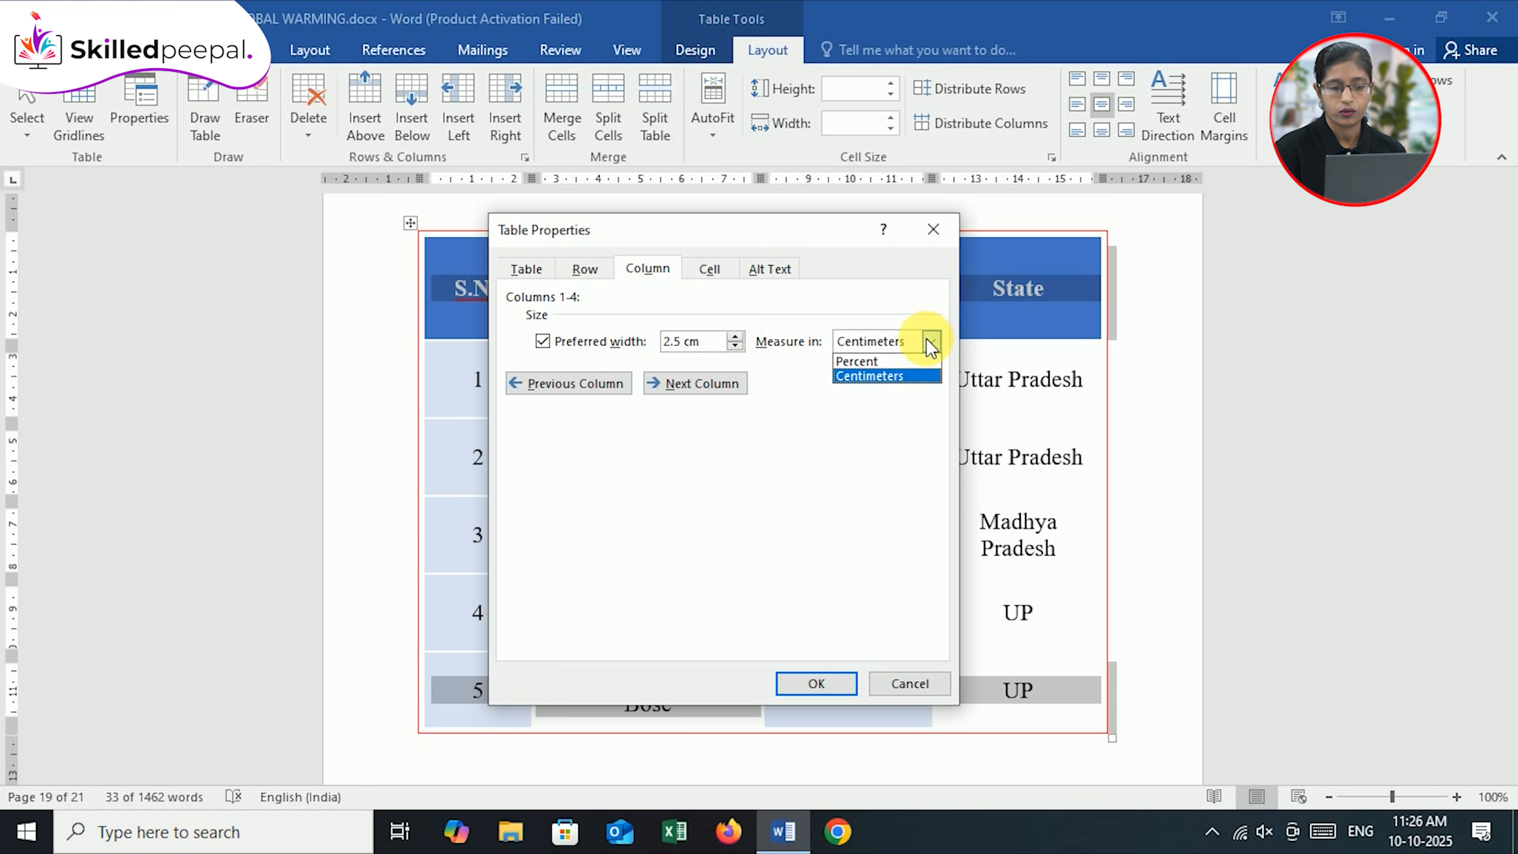
{"action": "left_click", "coordinate": [930, 345]}
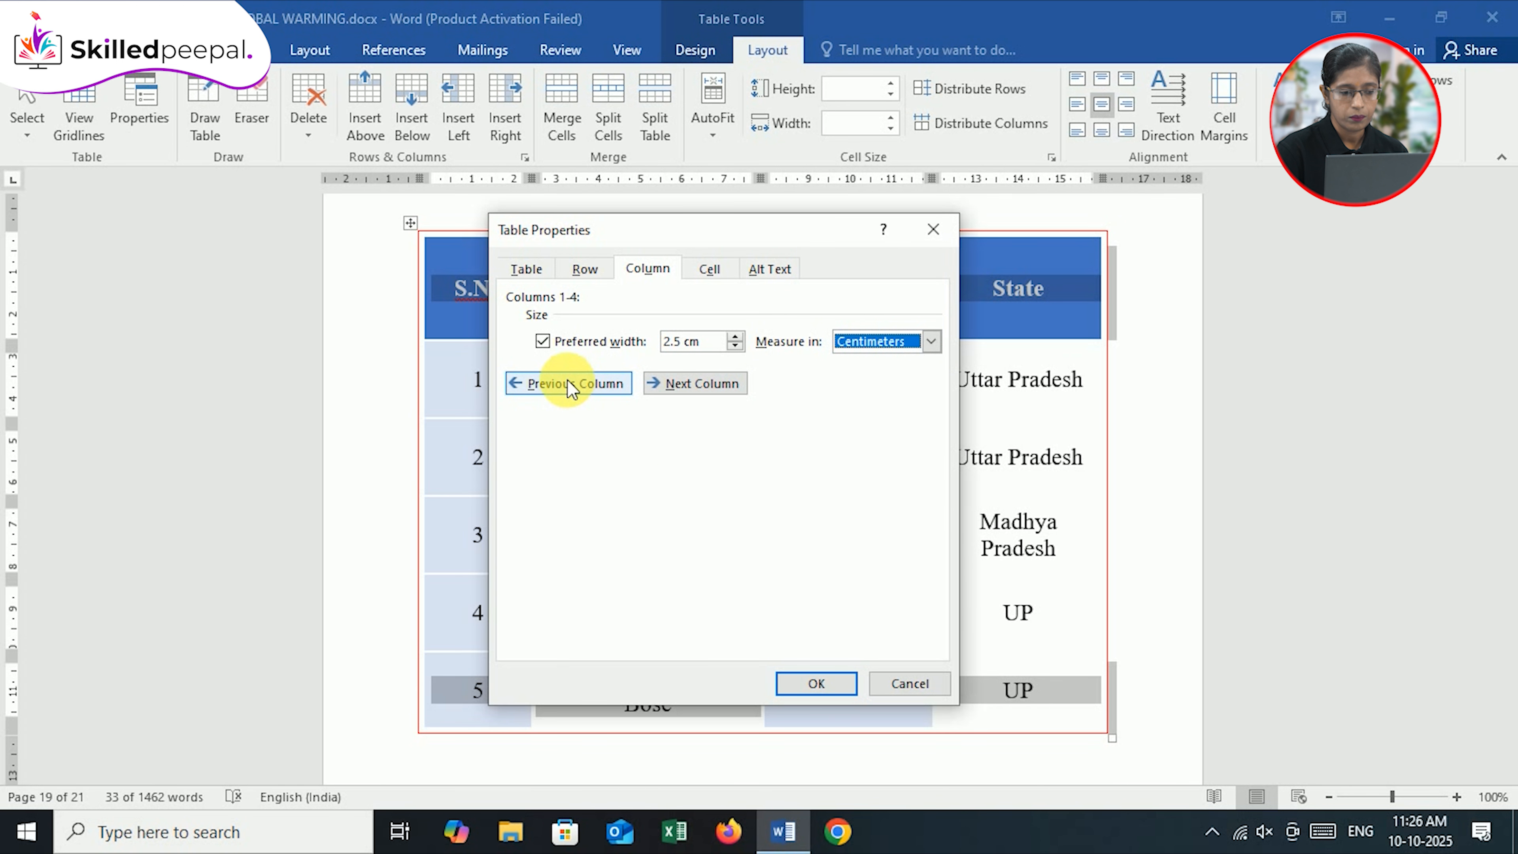
Step through the individual column settings to columns 4 and 1, and try toggling column 1's preferred width option
{"action": "left_click_drag", "start_coordinate": [741, 244], "coordinate": [778, 316]}
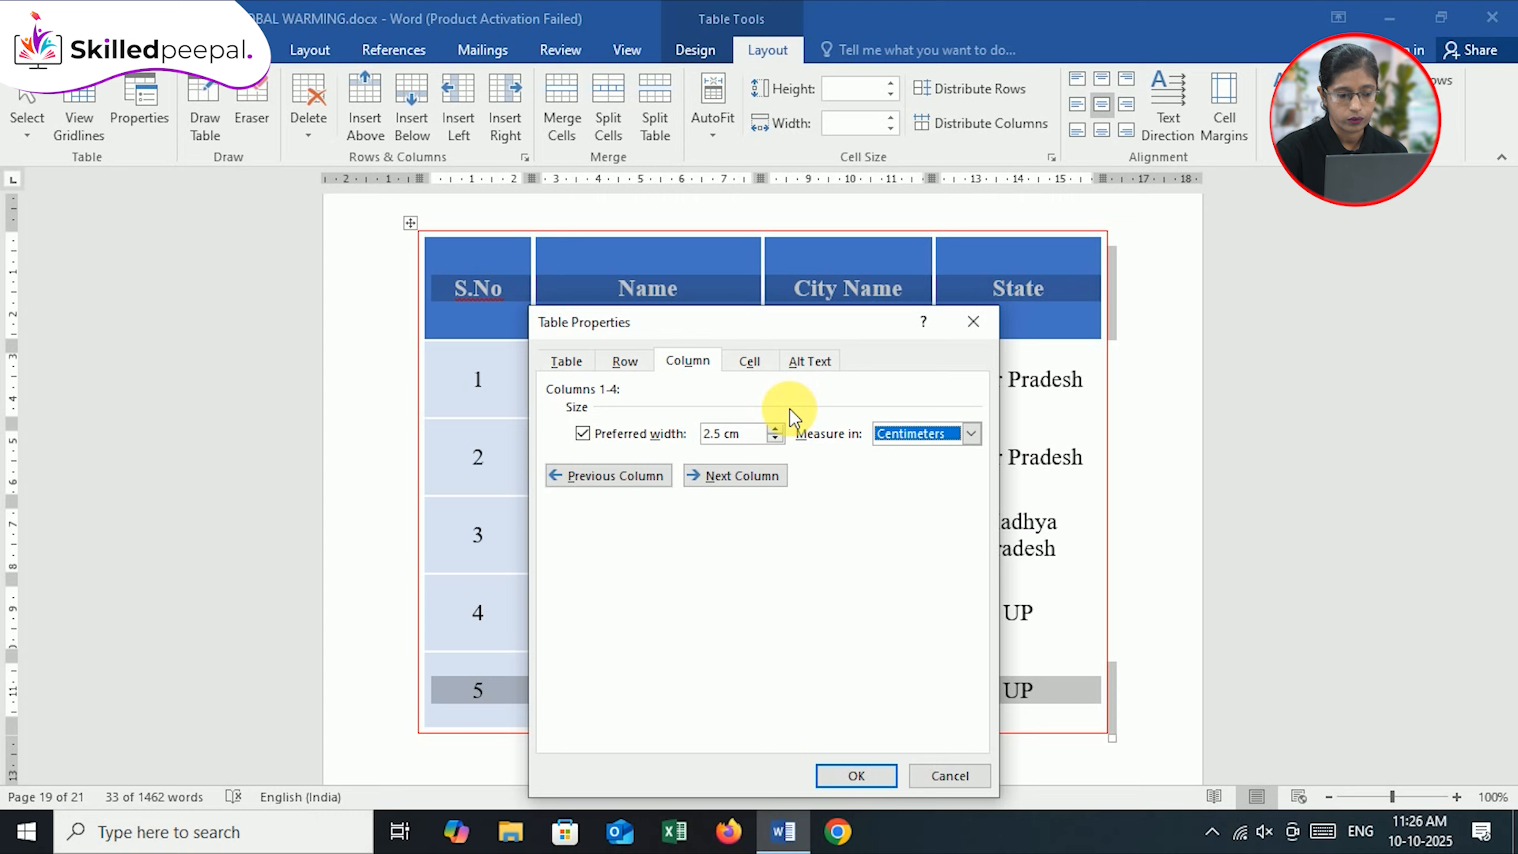
{"action": "left_click", "coordinate": [625, 478]}
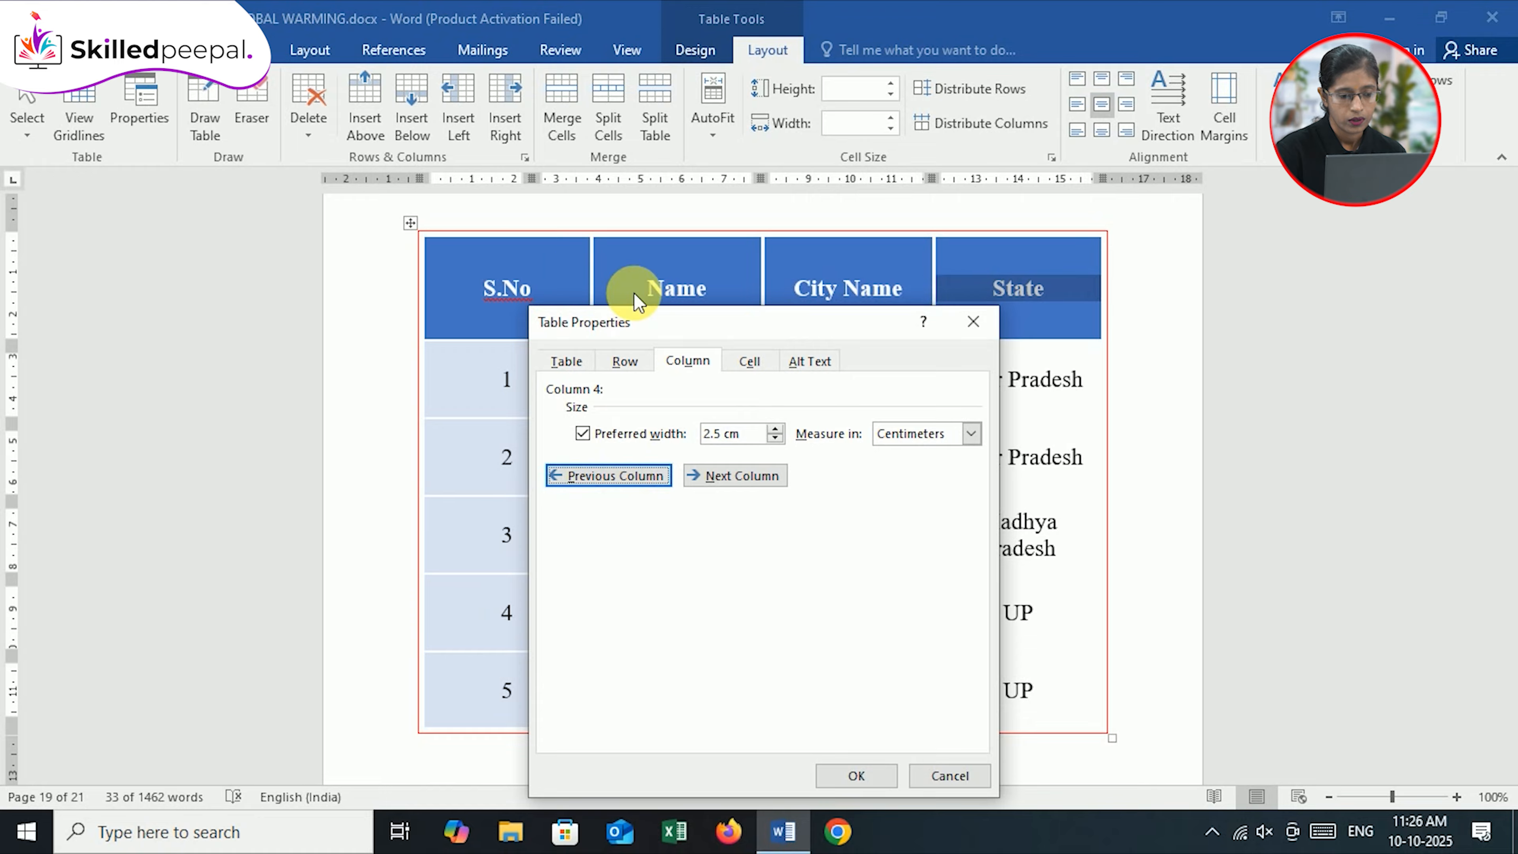
{"action": "left_click", "coordinate": [749, 478]}
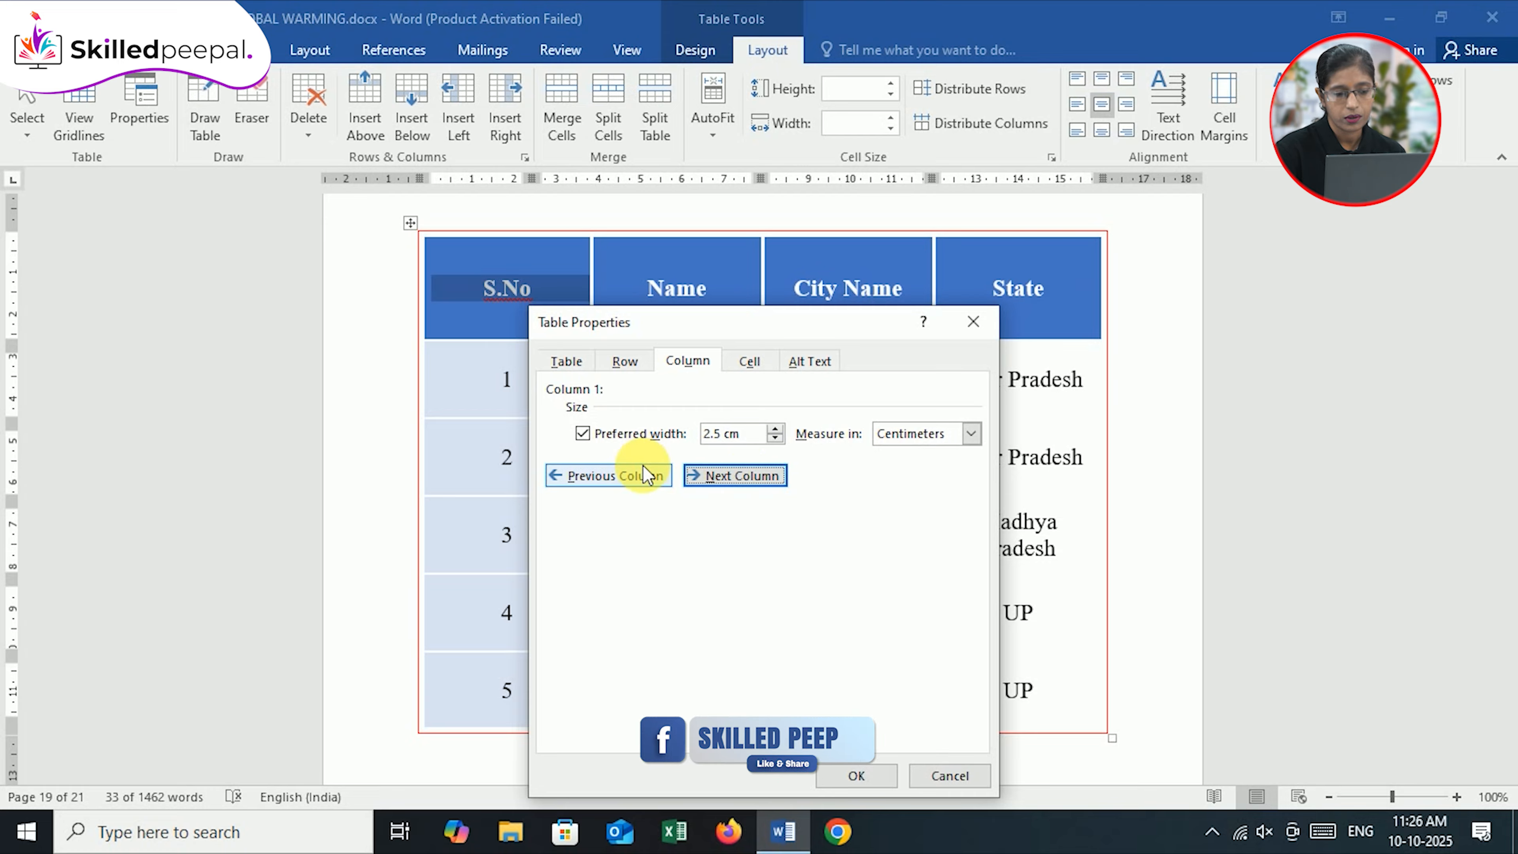
{"action": "left_click_drag", "start_coordinate": [818, 323], "coordinate": [790, 232]}
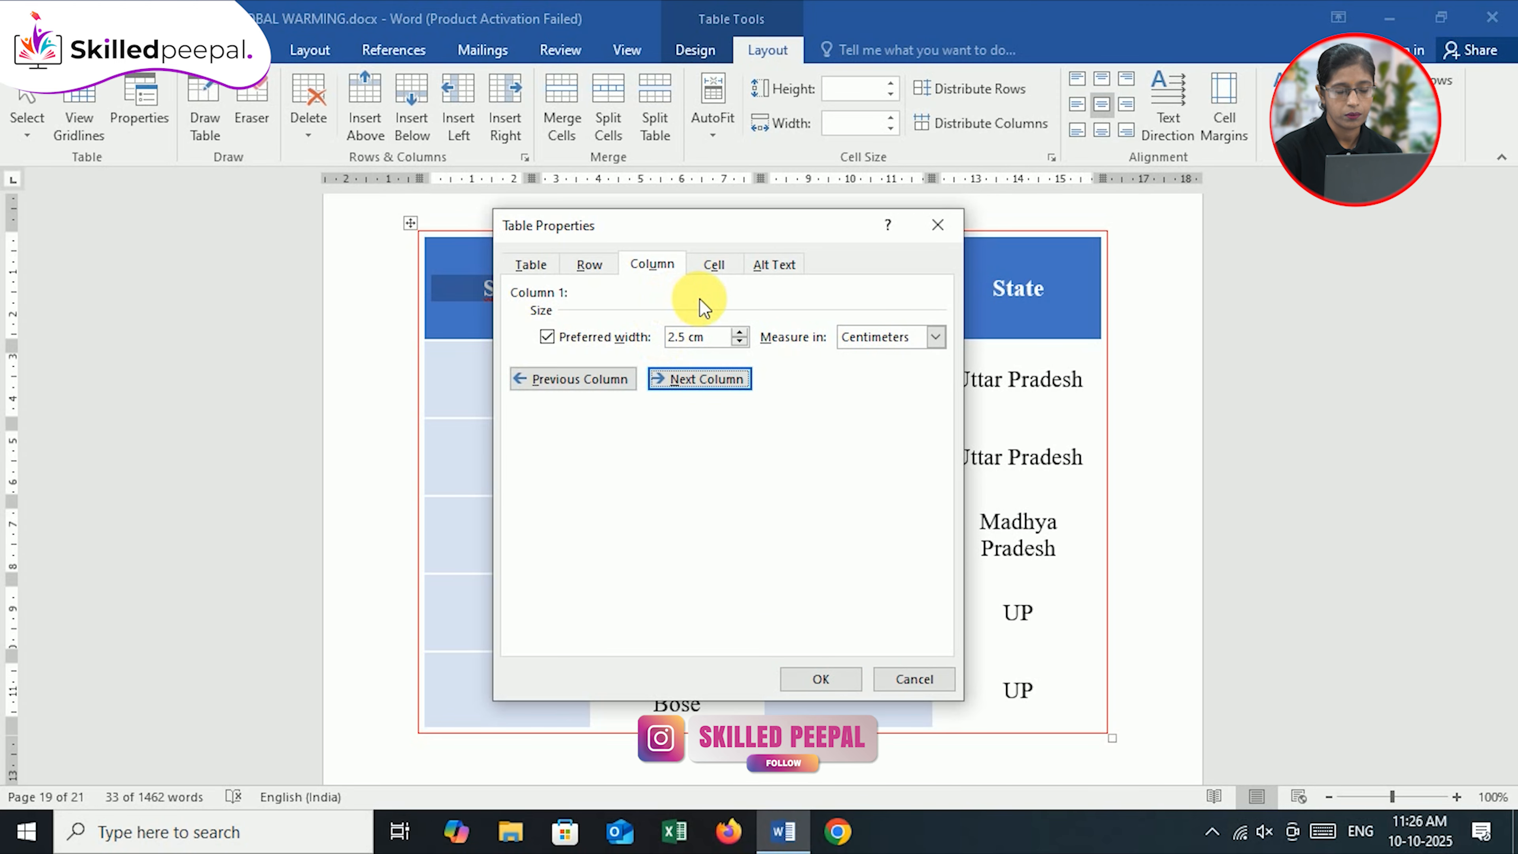
{"action": "left_click", "coordinate": [548, 337]}
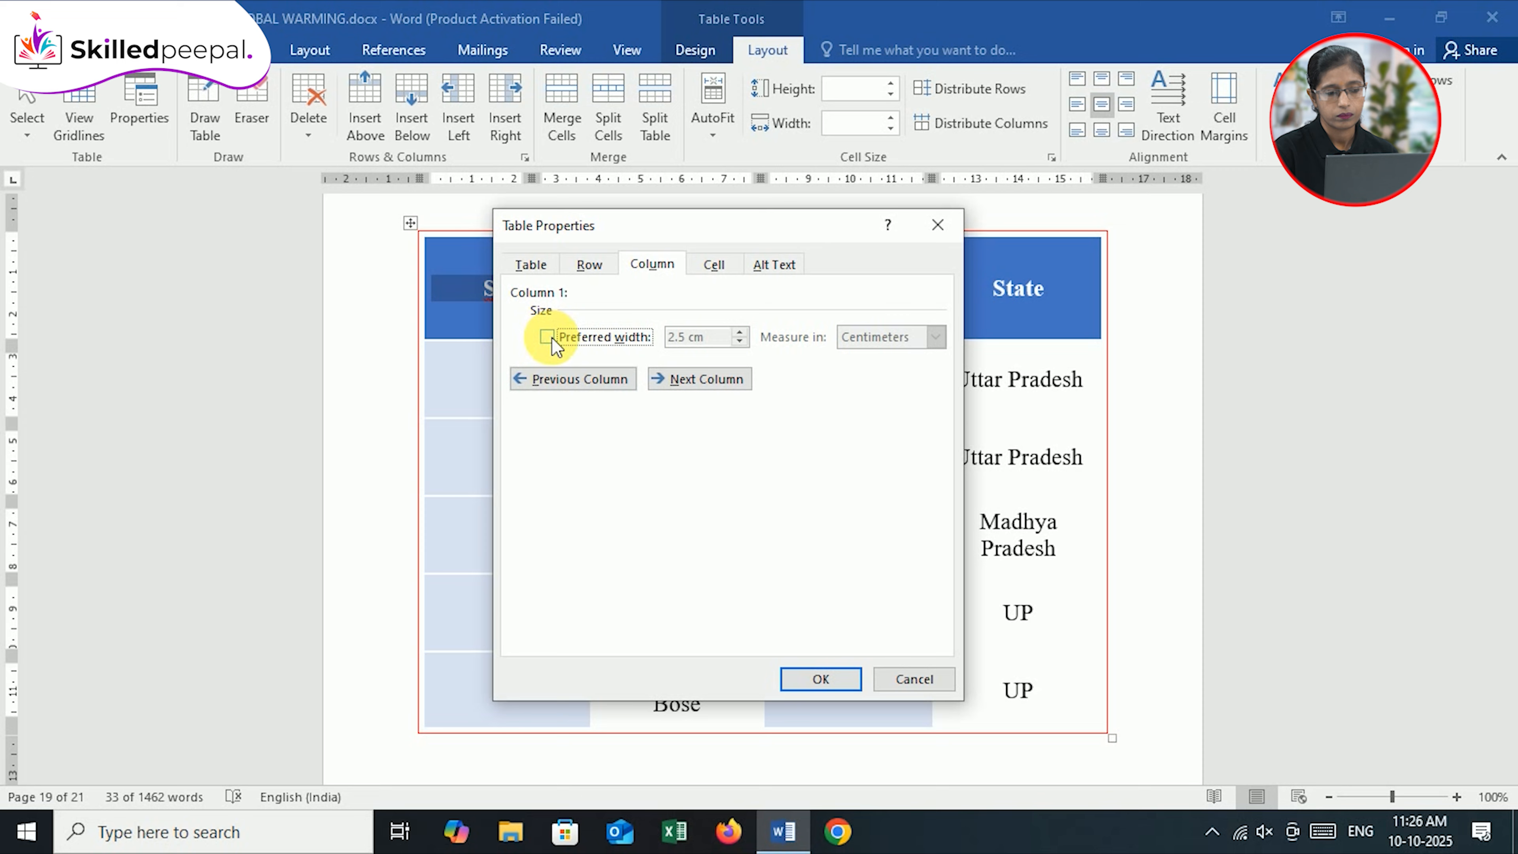
{"action": "left_click", "coordinate": [547, 337]}
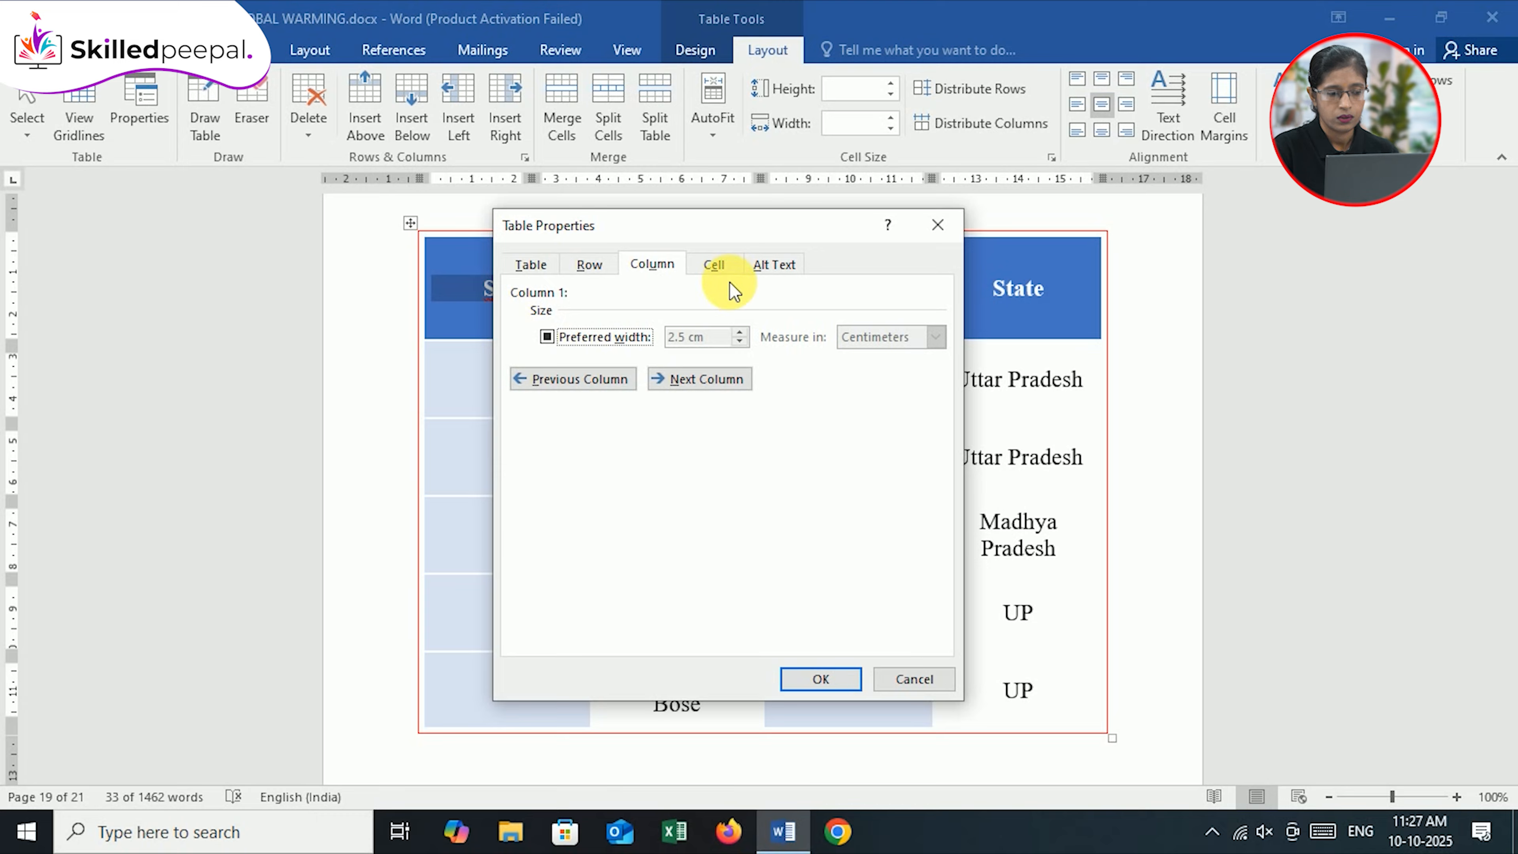
Try a preferred cell width of 2.8 cm in the cell settings, keeping centimeters as the unit
{"action": "left_click", "coordinate": [715, 265]}
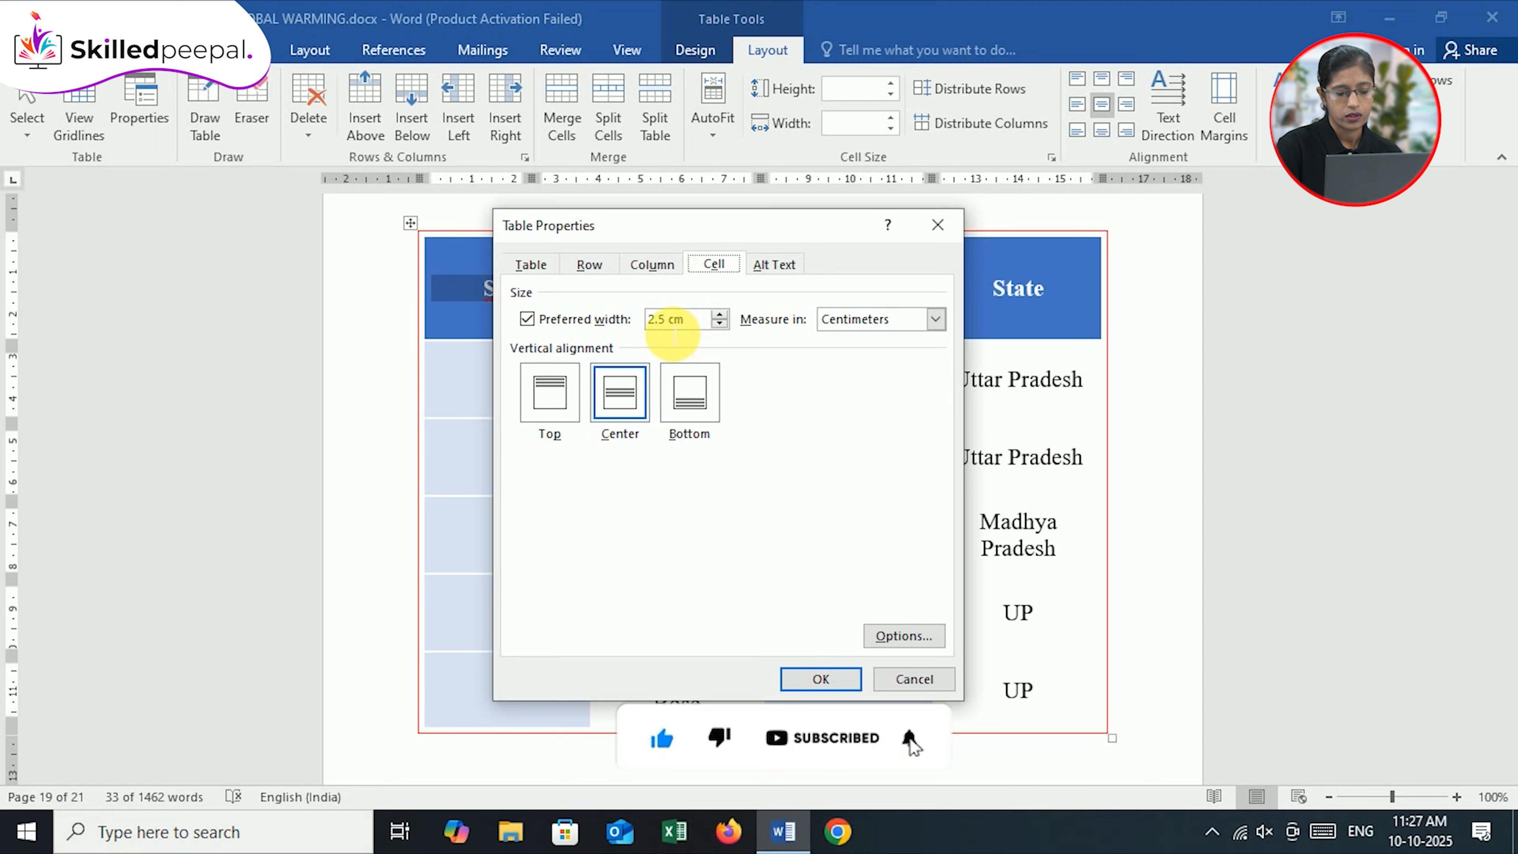
{"action": "left_click", "coordinate": [667, 321]}
{"action": "key", "text": "BackSpace"}
{"action": "type", "text": "8"}
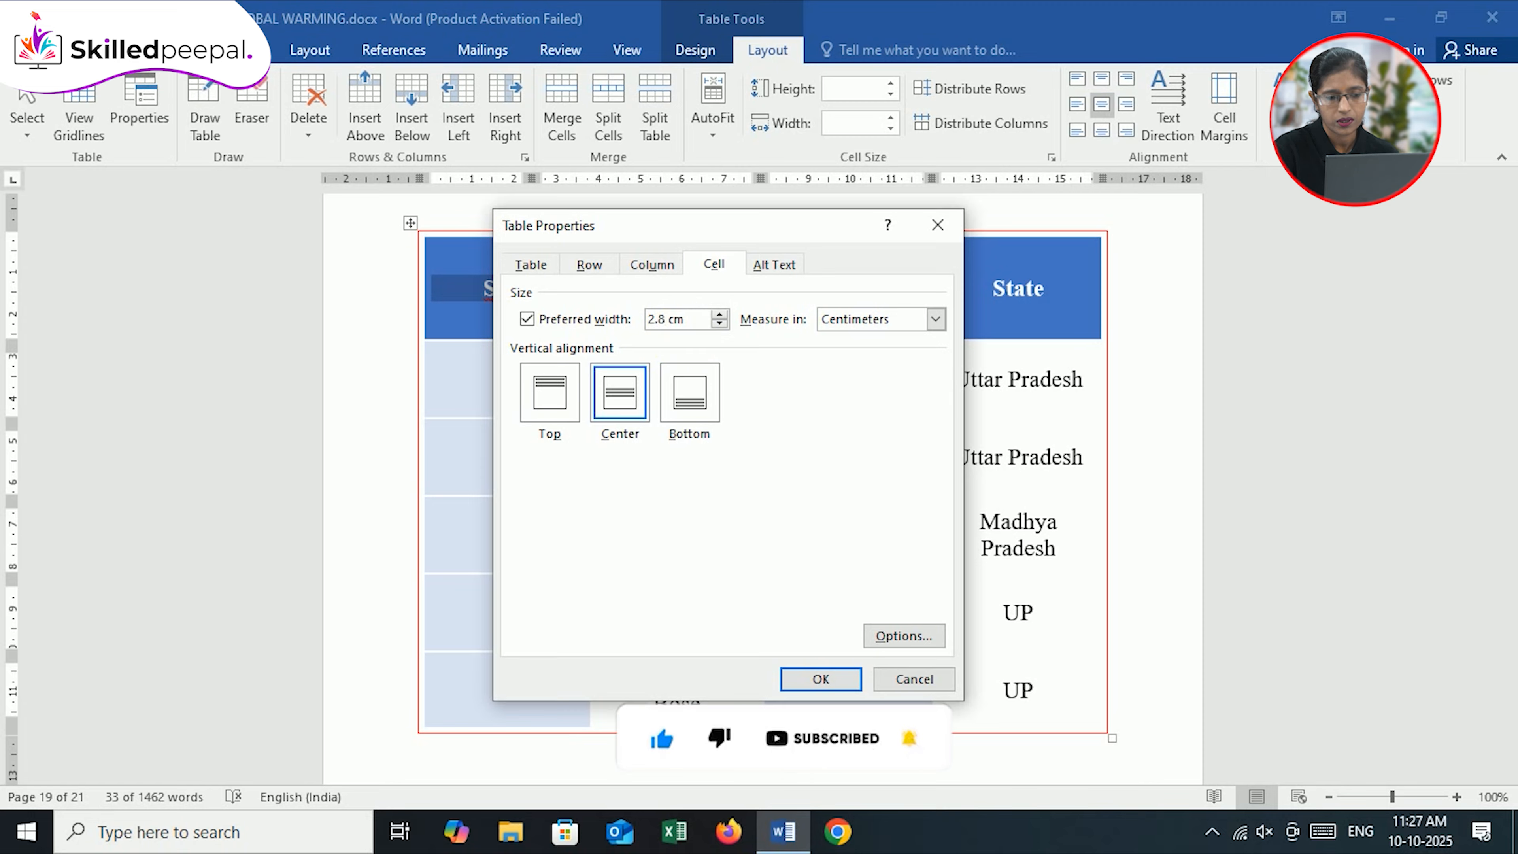
{"action": "left_click", "coordinate": [936, 318]}
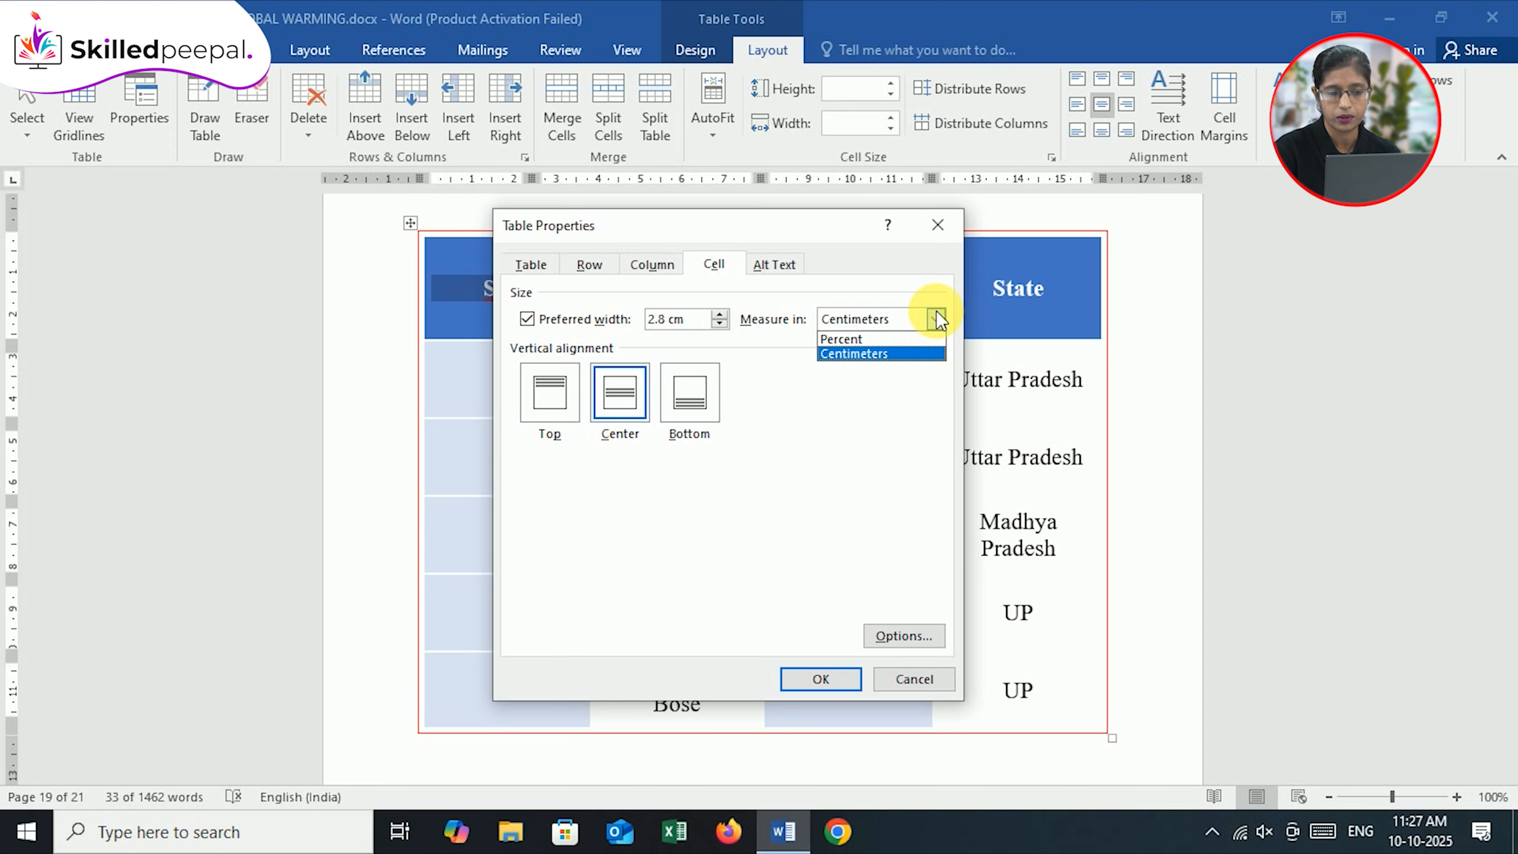
{"action": "left_click", "coordinate": [936, 319]}
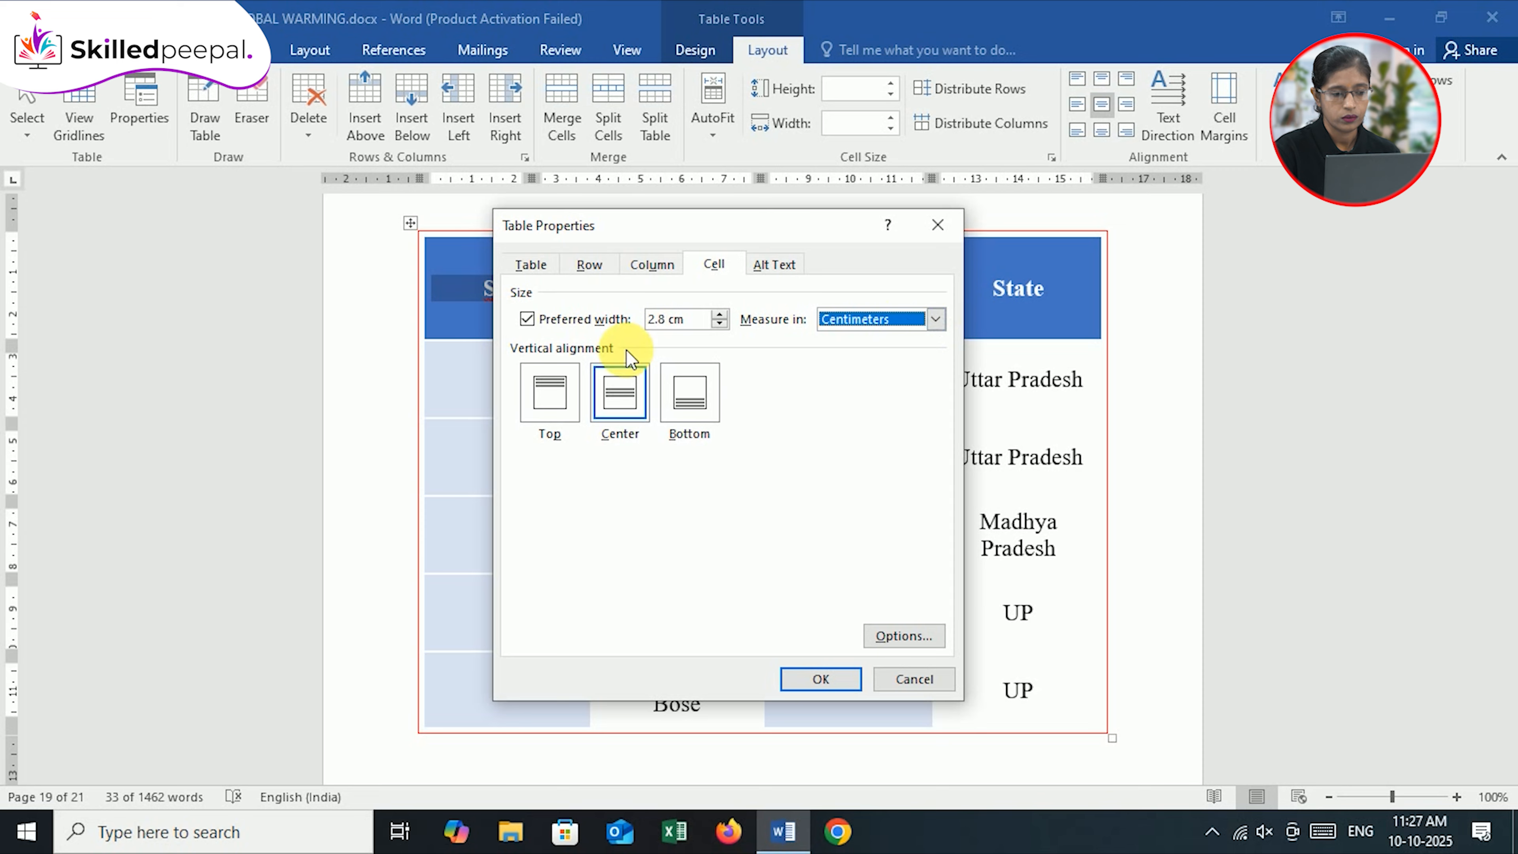
Try the top, center and bottom vertical alignments for the cell text, and return to center
{"action": "left_click", "coordinate": [536, 413]}
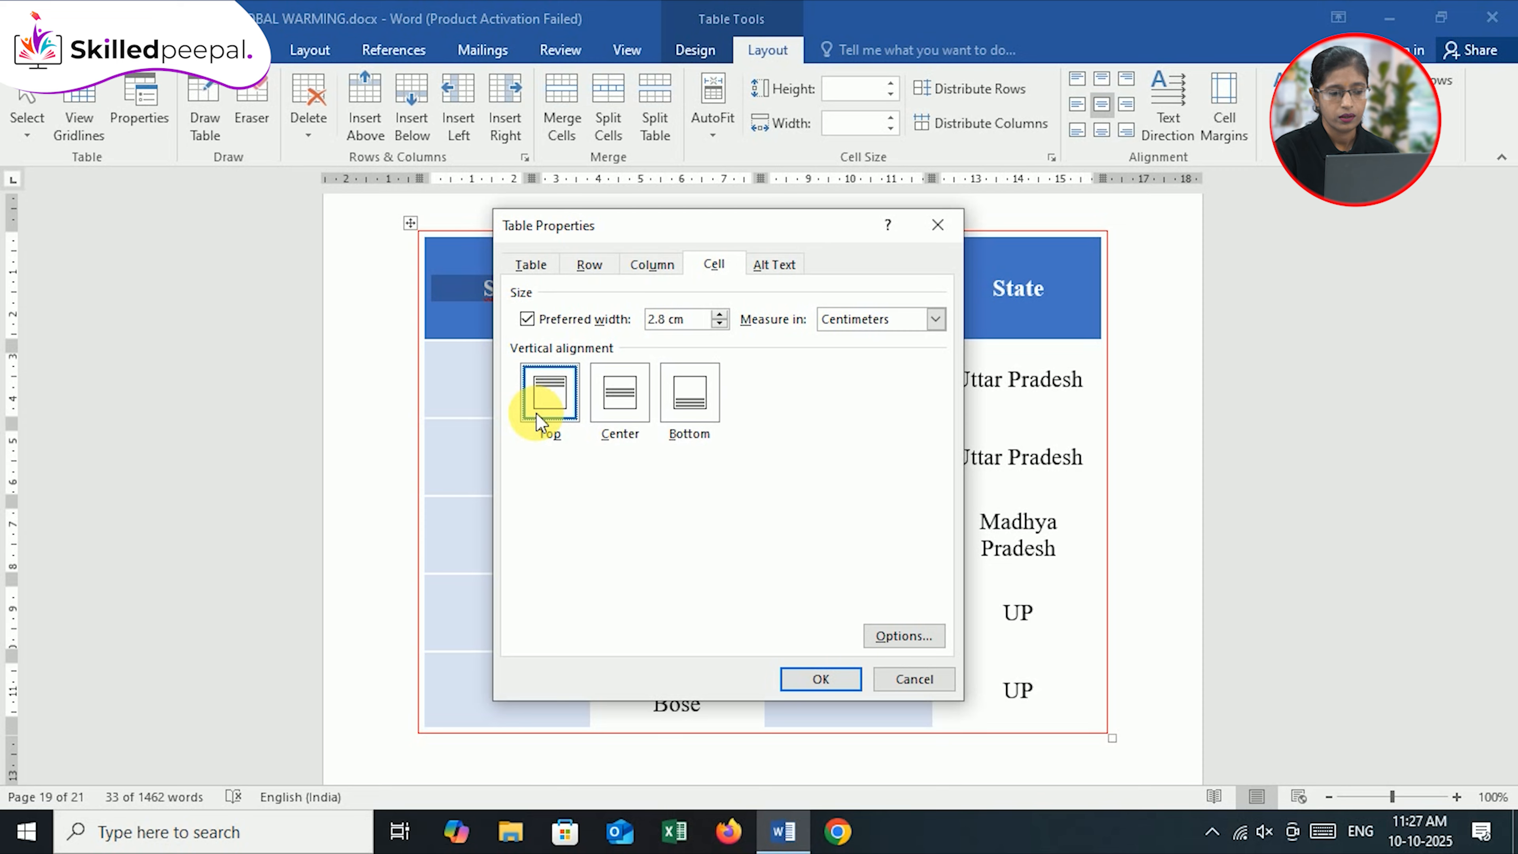
{"action": "left_click", "coordinate": [632, 410]}
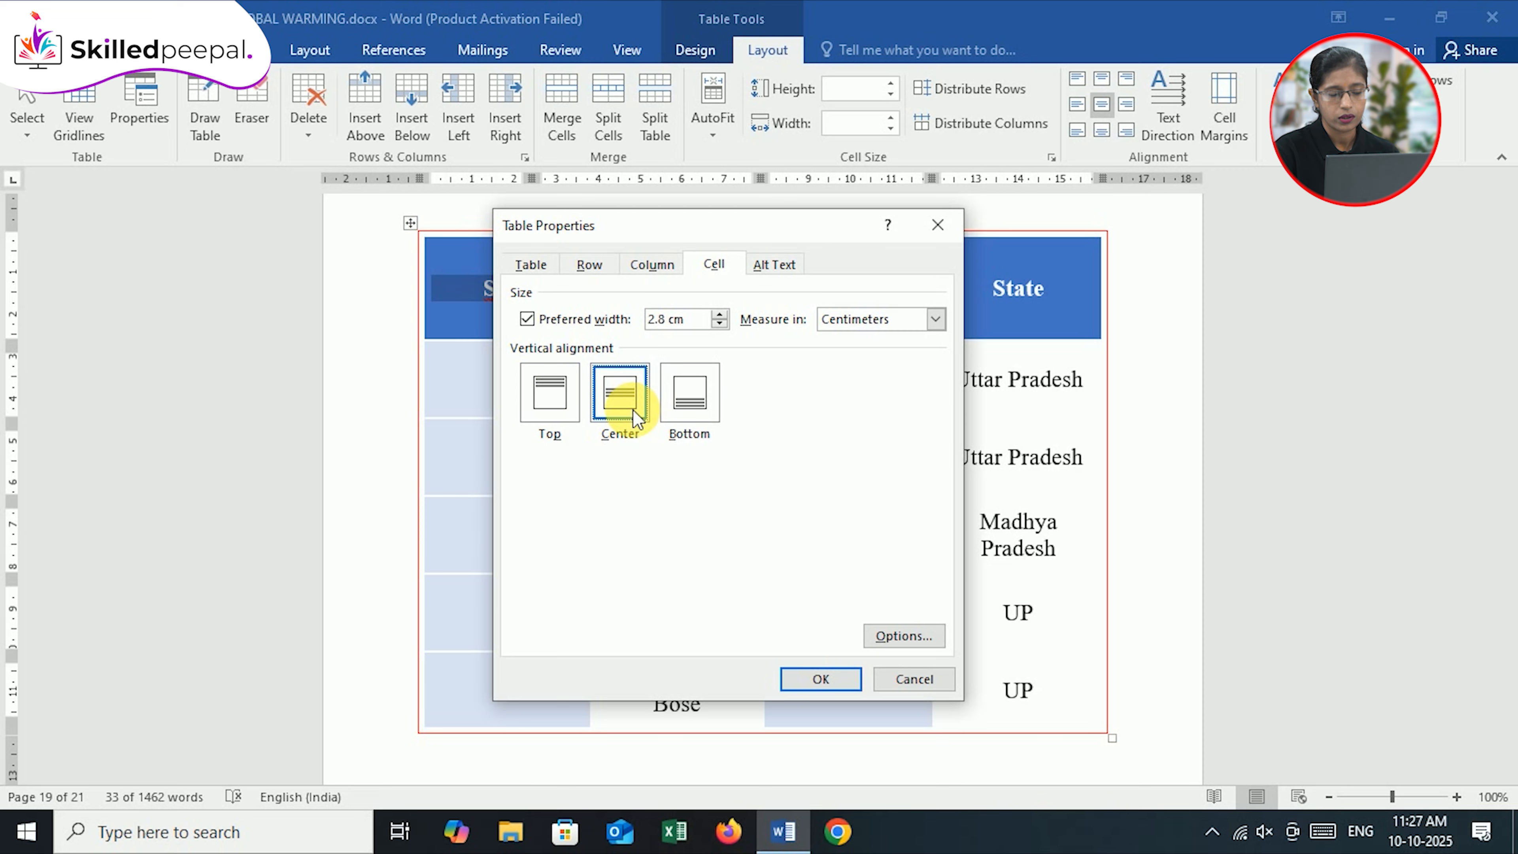
{"action": "left_click", "coordinate": [704, 411]}
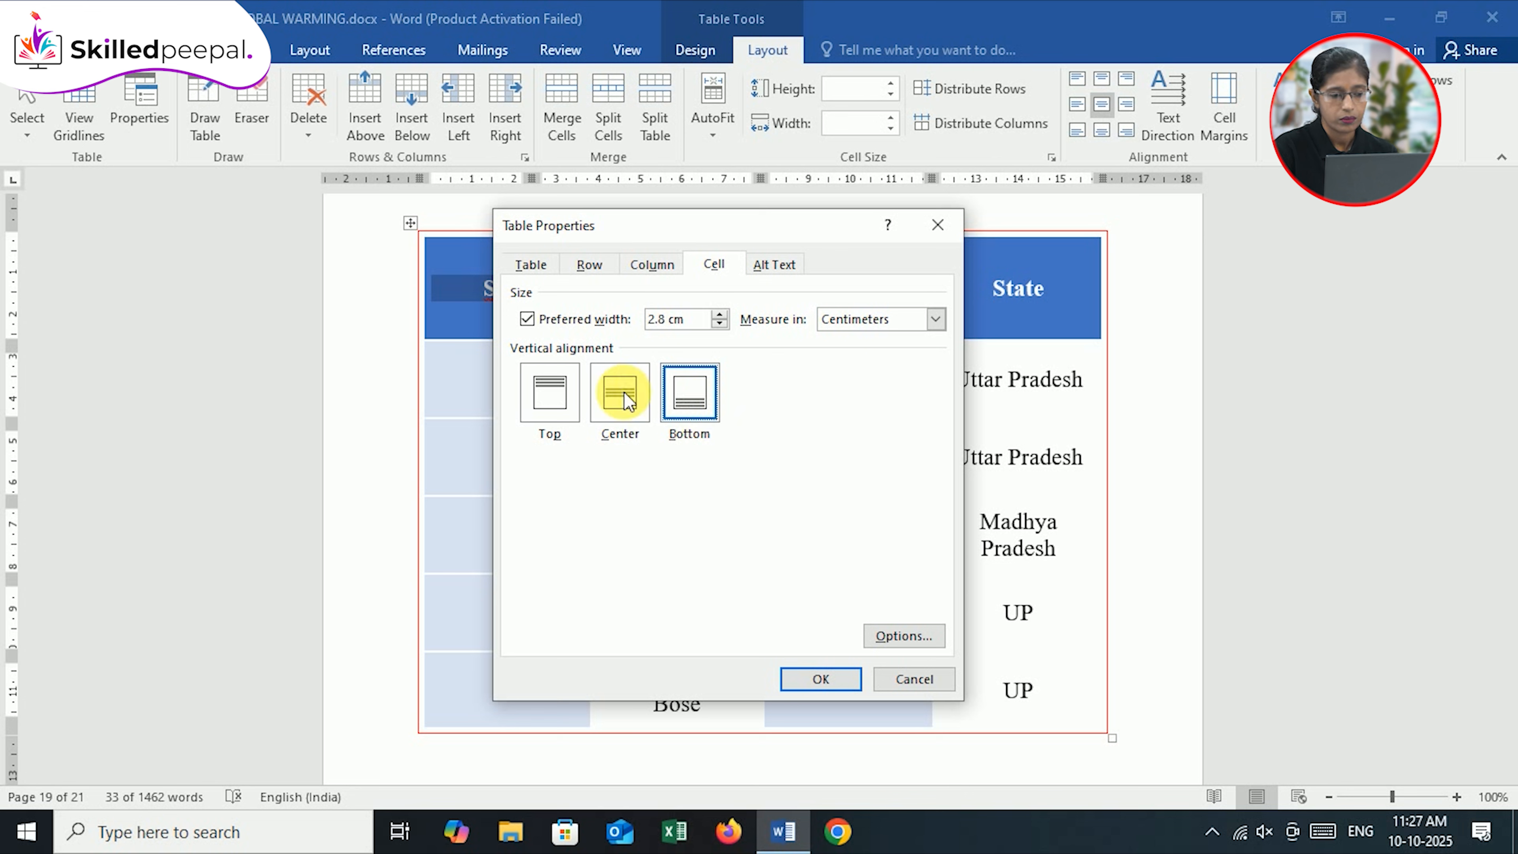
{"action": "left_click", "coordinate": [607, 402]}
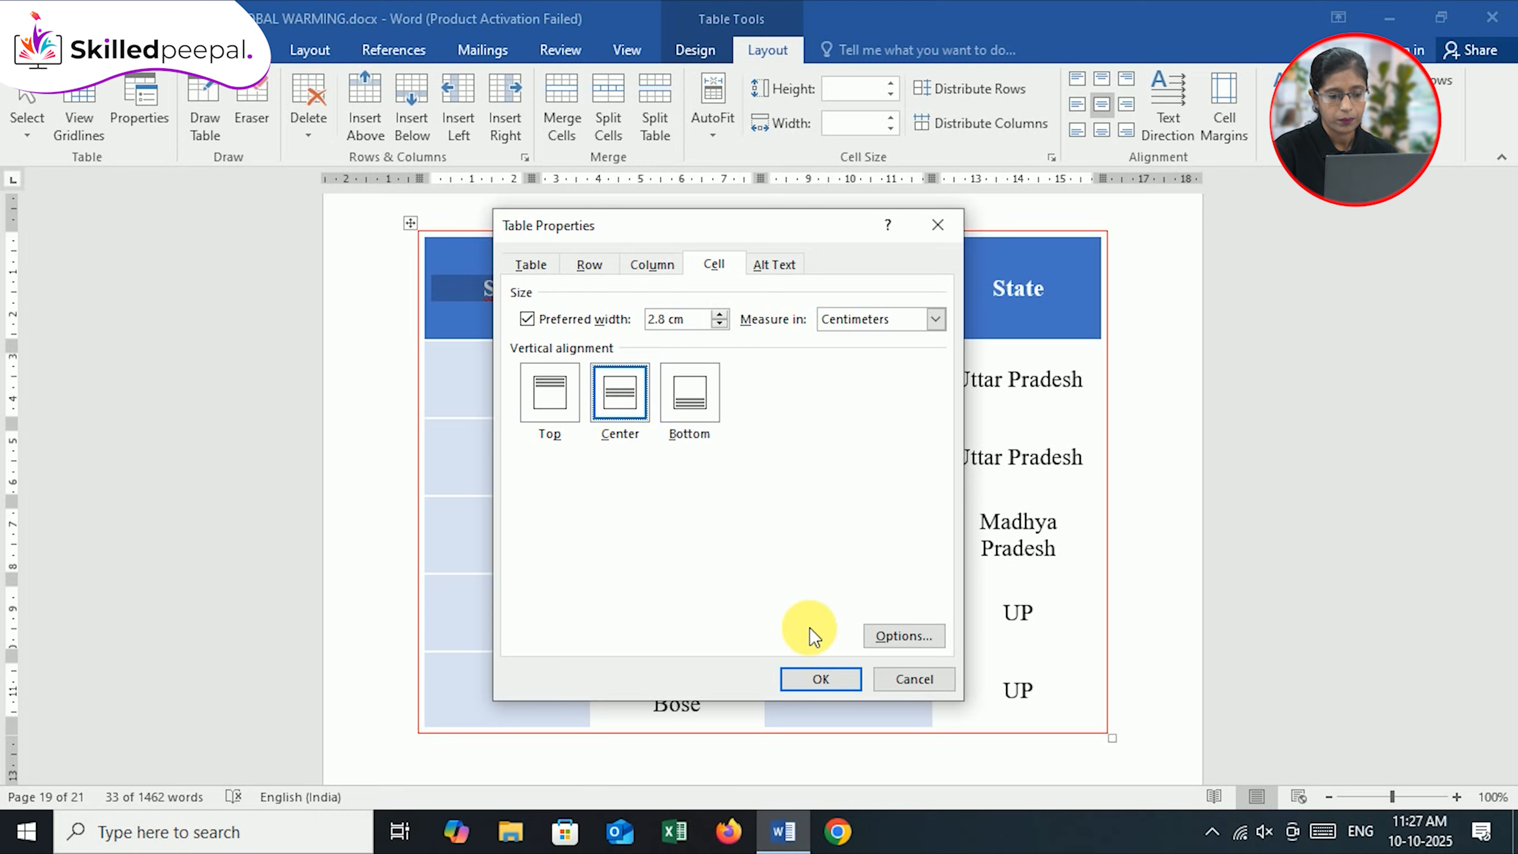
In the cell options, stop using the whole table's margins and set the top and bottom cell margins to 0.25 cm
{"action": "left_click", "coordinate": [908, 640]}
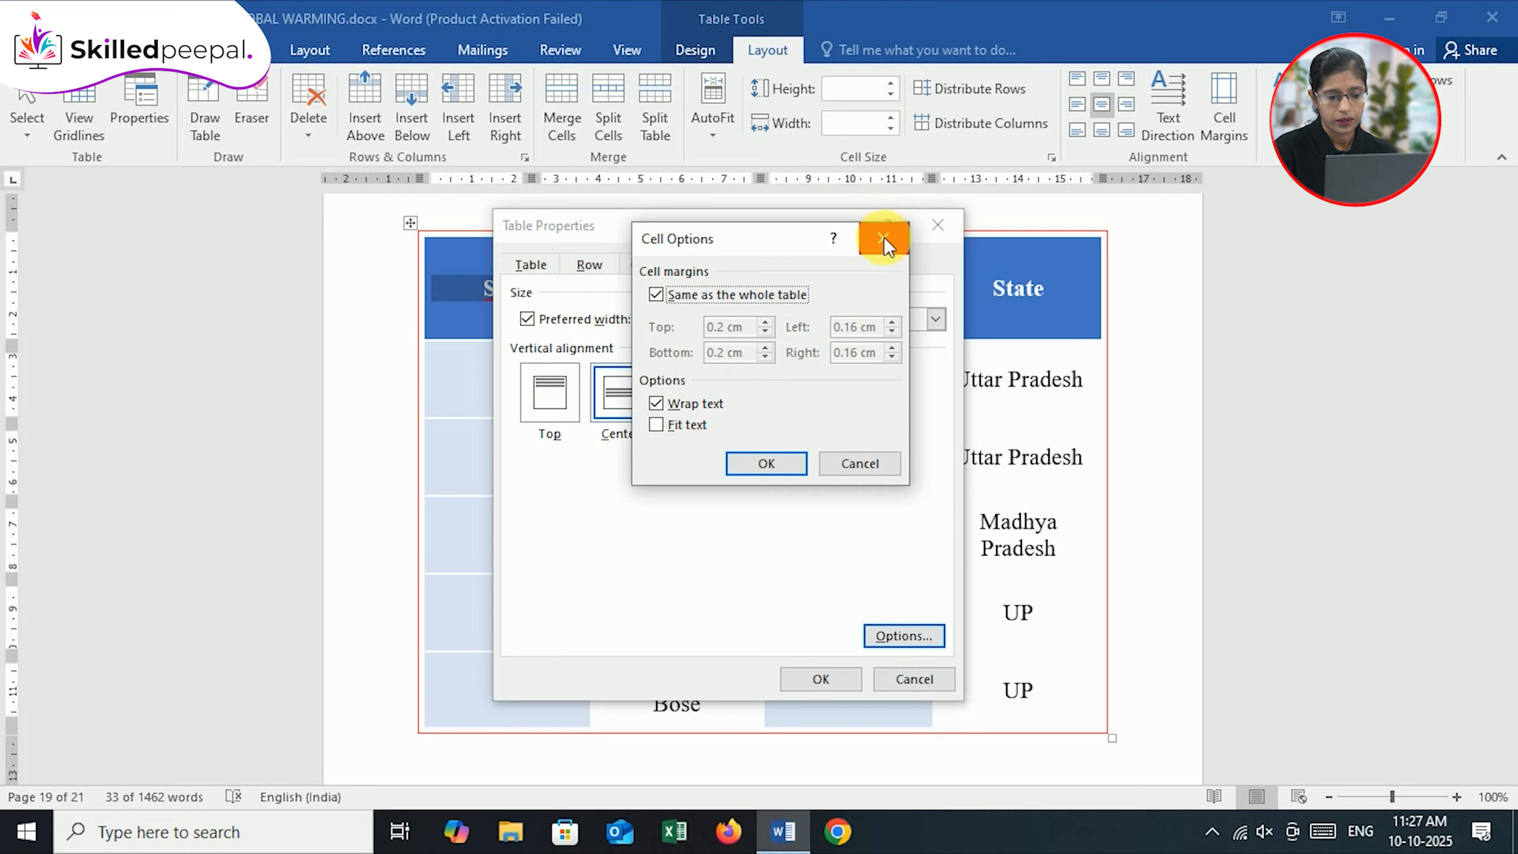
{"action": "left_click", "coordinate": [883, 239]}
{"action": "left_click", "coordinate": [908, 639]}
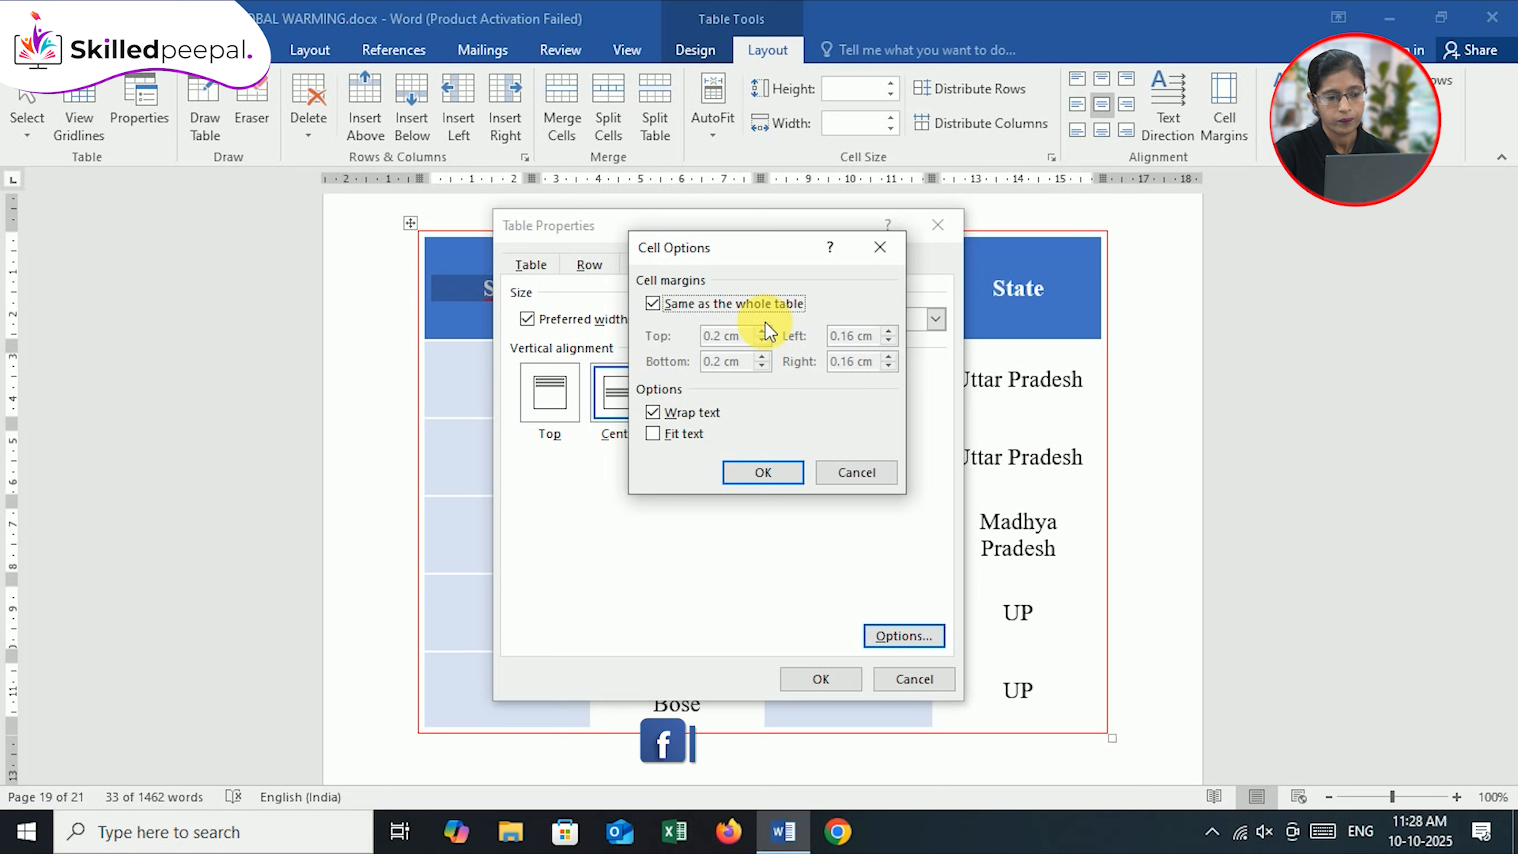
{"action": "left_click", "coordinate": [655, 305]}
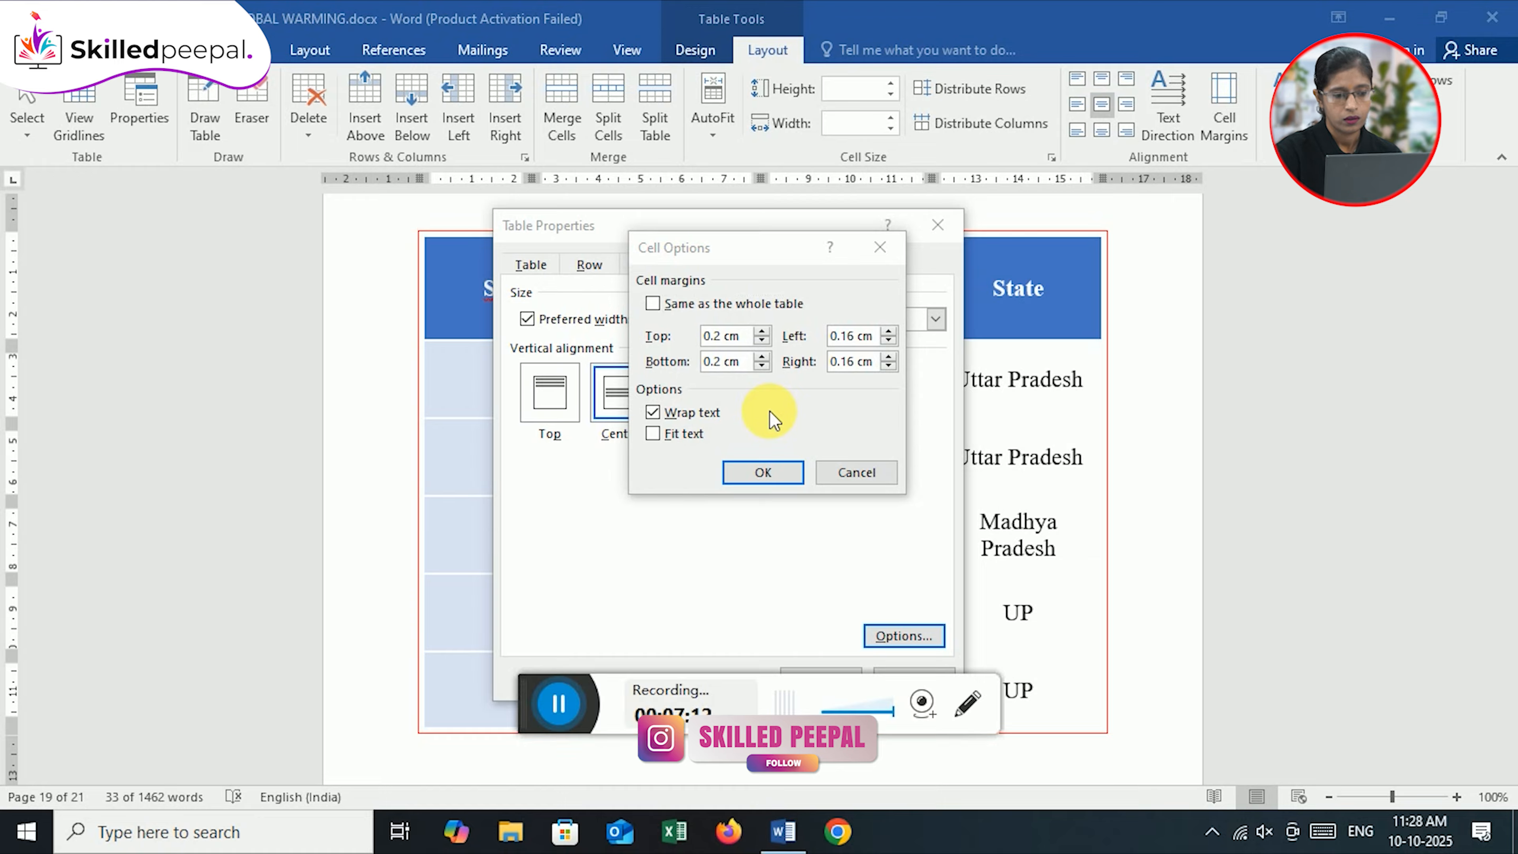
{"action": "left_click", "coordinate": [763, 332]}
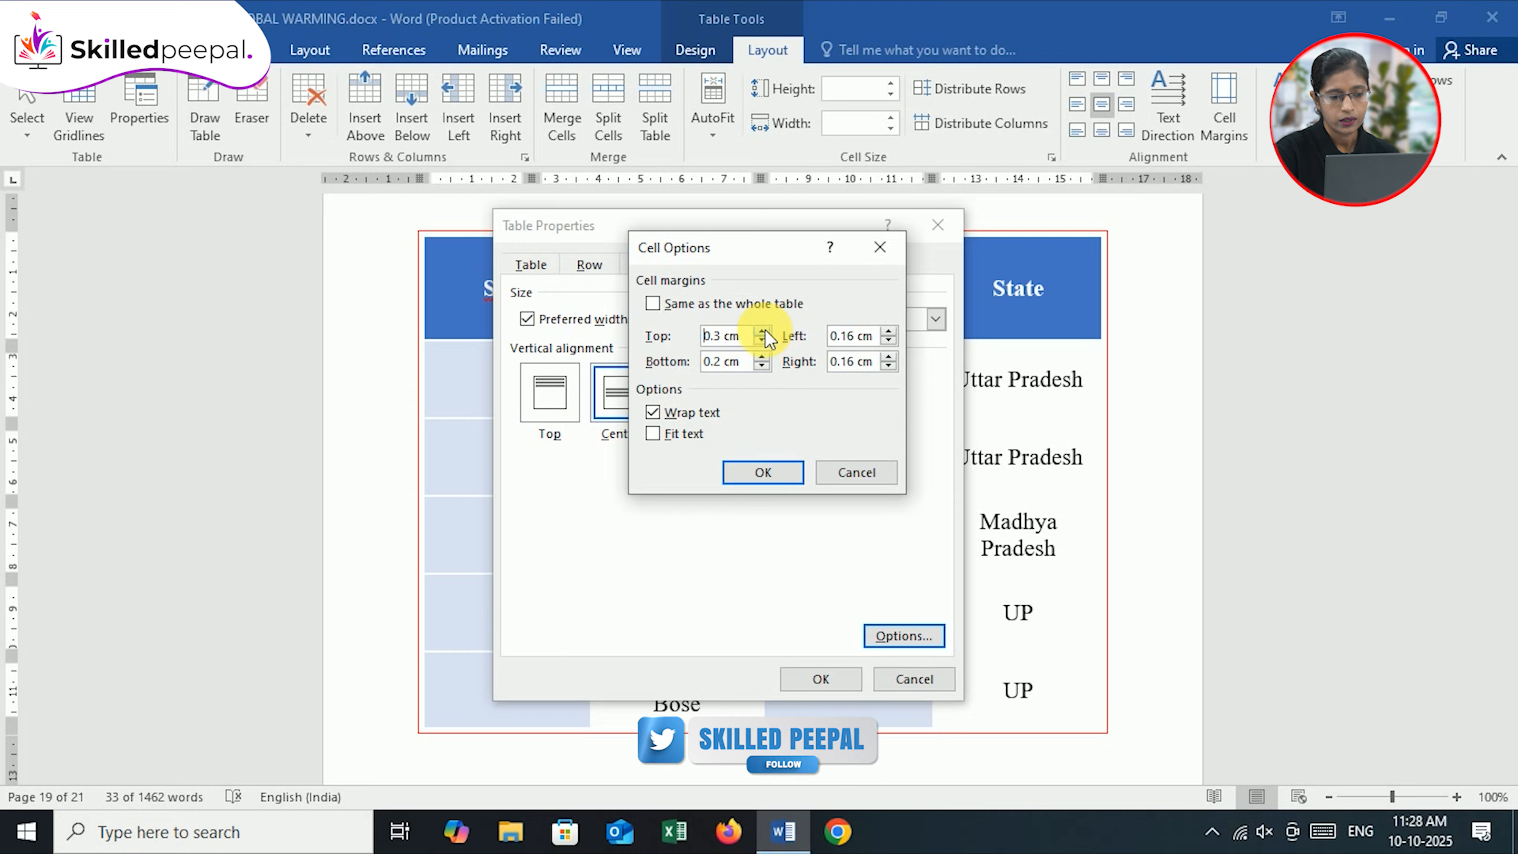
{"action": "left_click", "coordinate": [763, 339]}
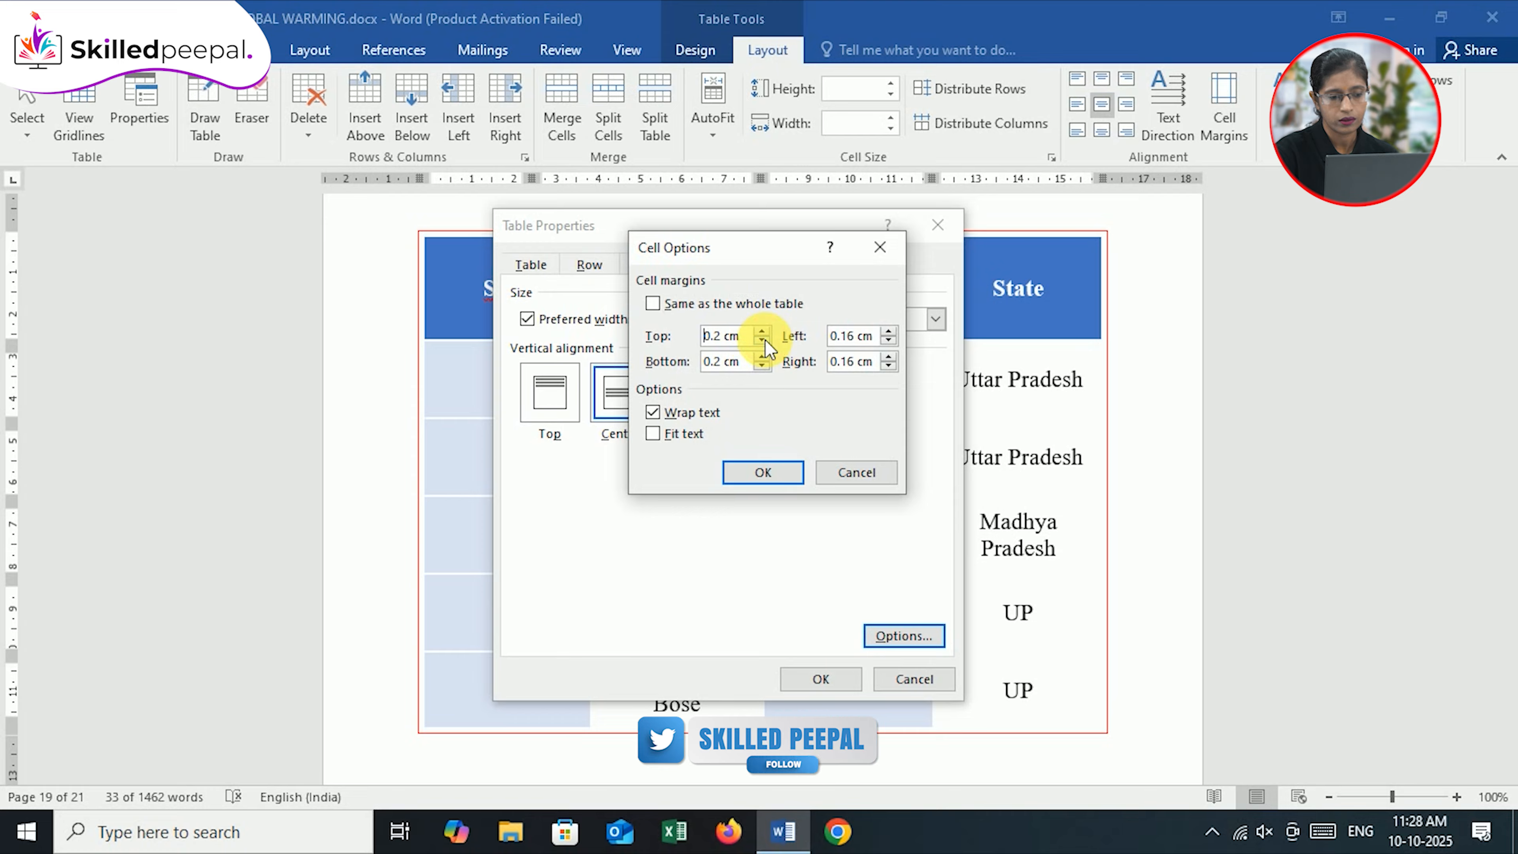
{"action": "left_click", "coordinate": [763, 357]}
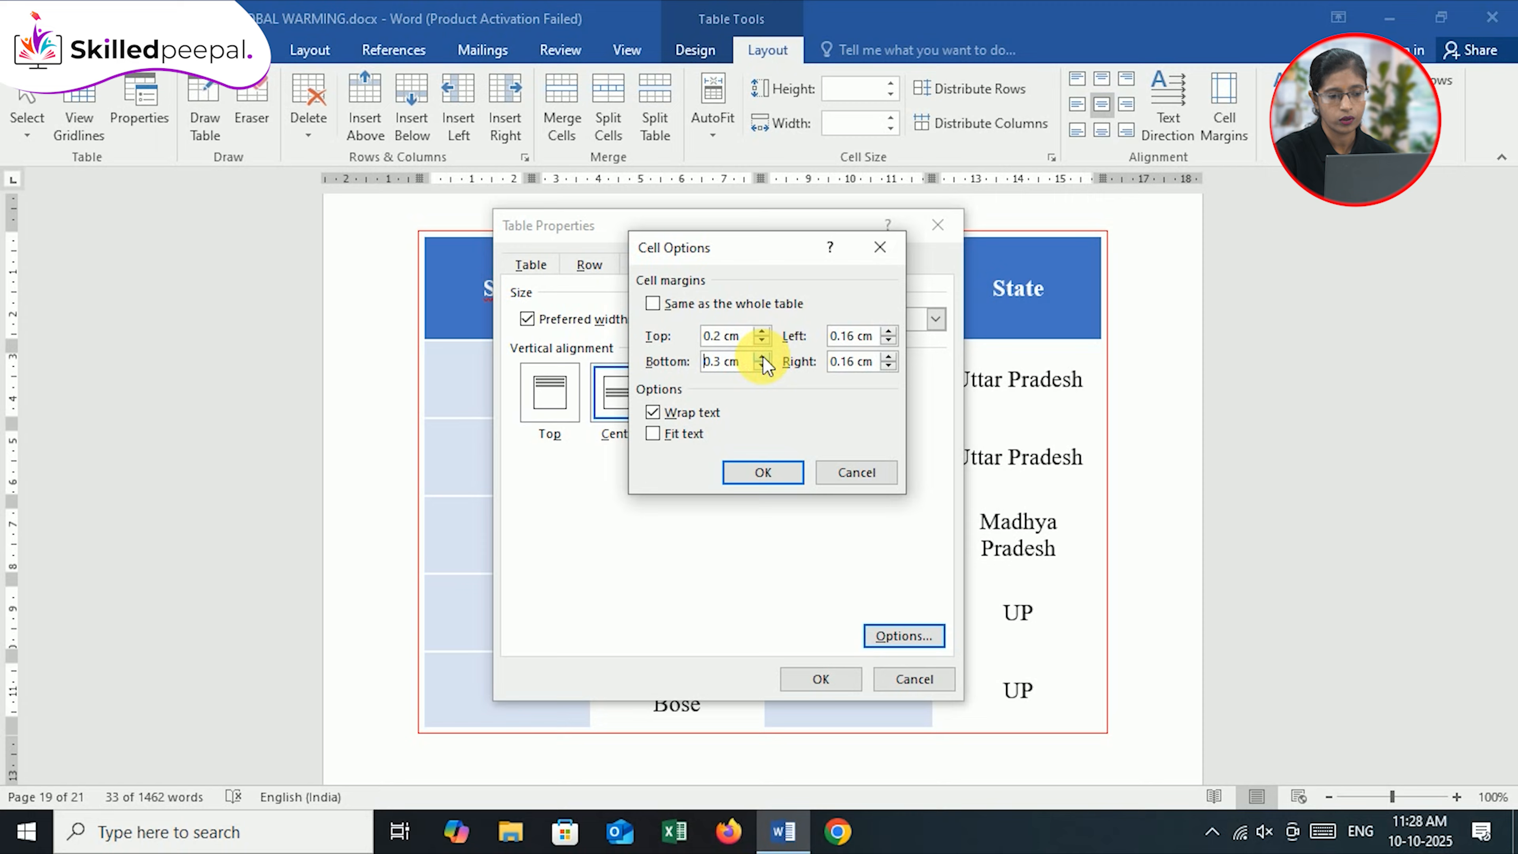
{"action": "left_click", "coordinate": [763, 366]}
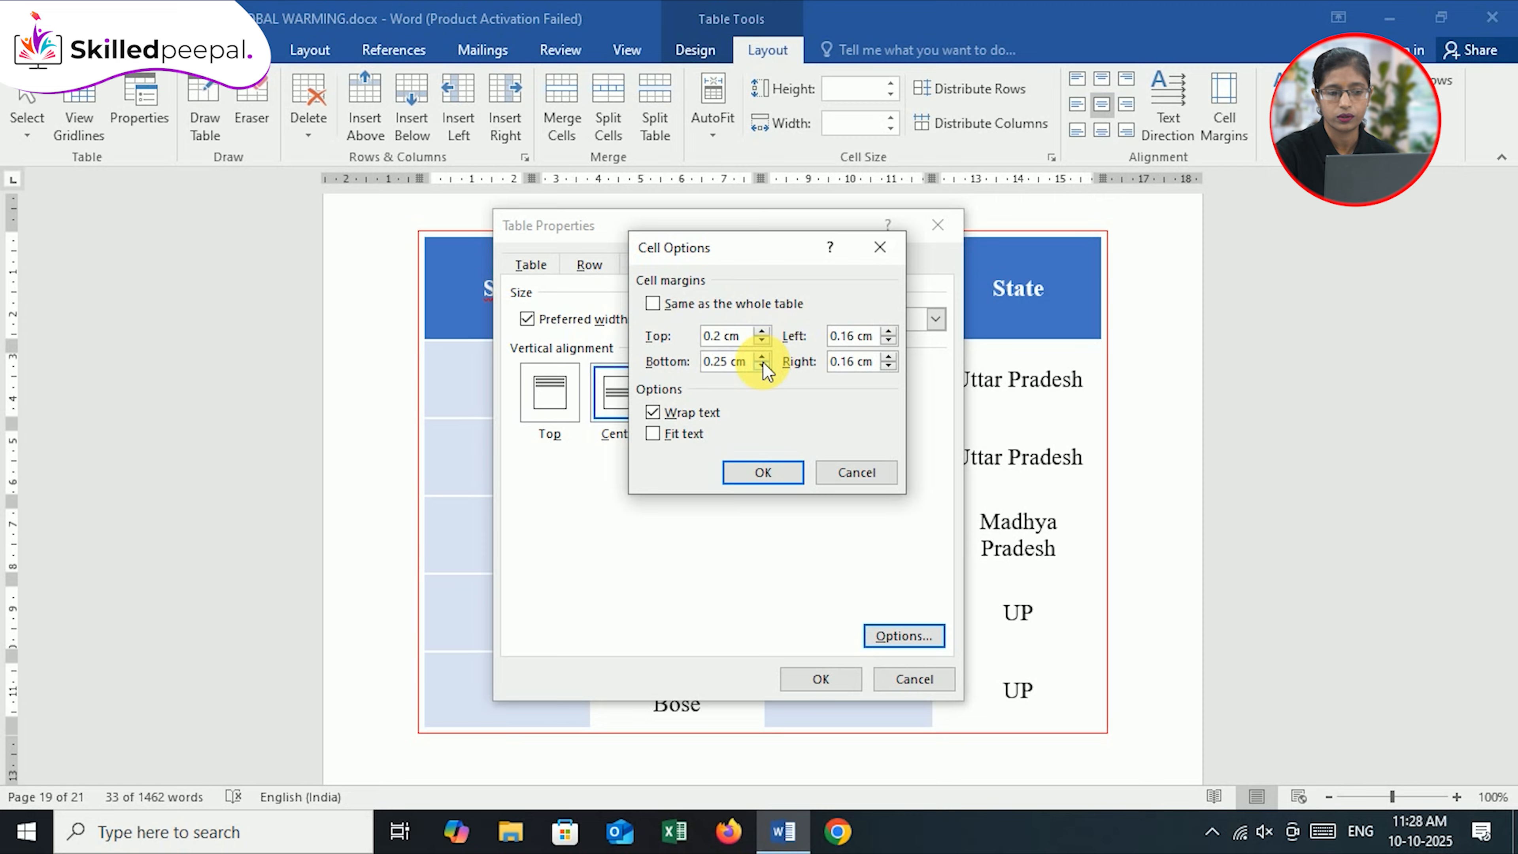
{"action": "left_click", "coordinate": [761, 331]}
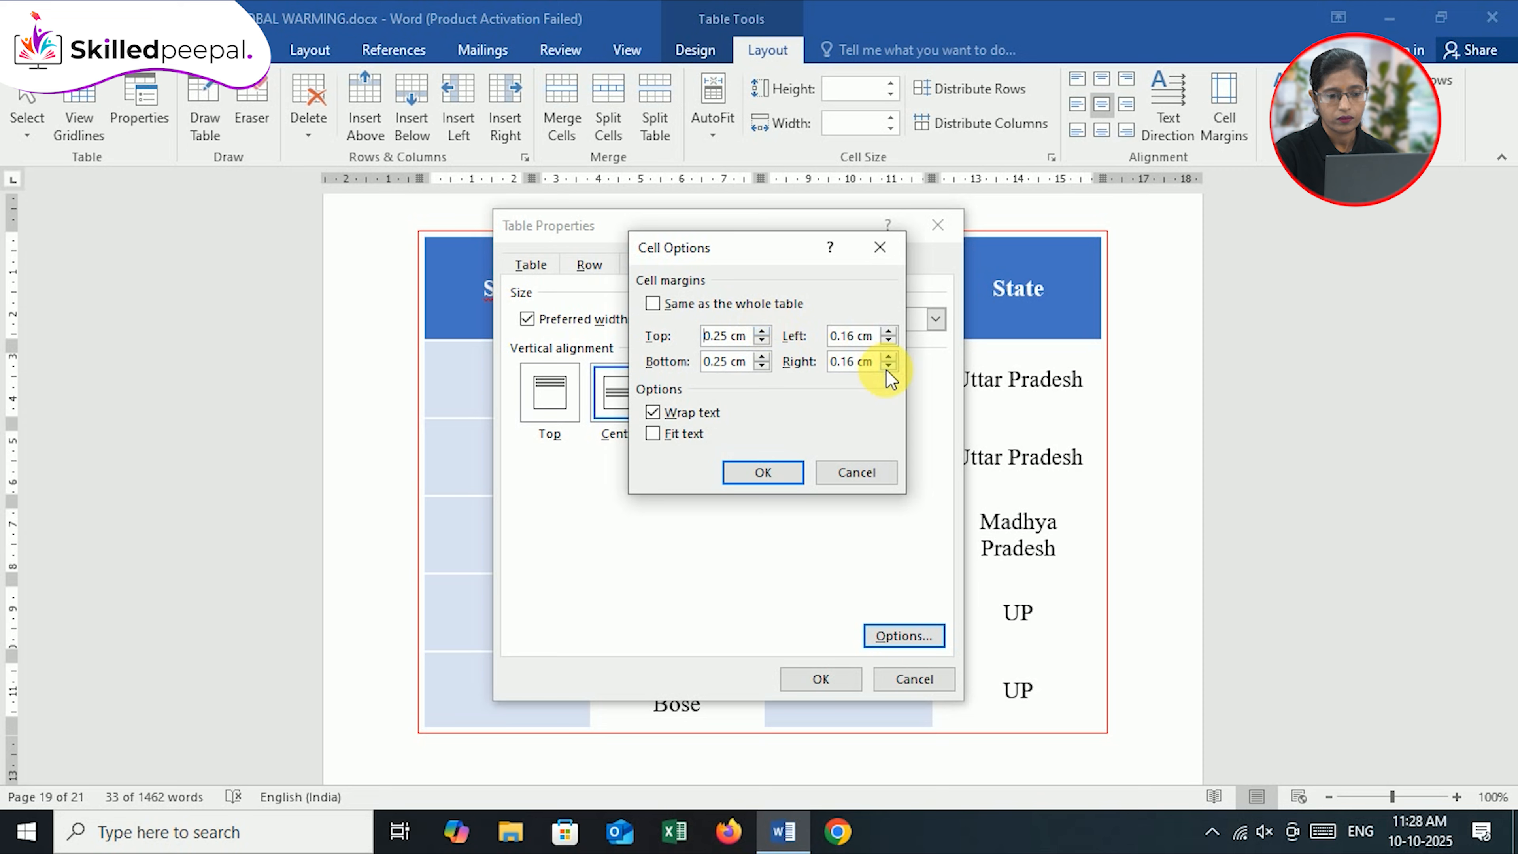
Set the left and right cell margins to 0.1 cm
{"action": "left_click", "coordinate": [889, 341]}
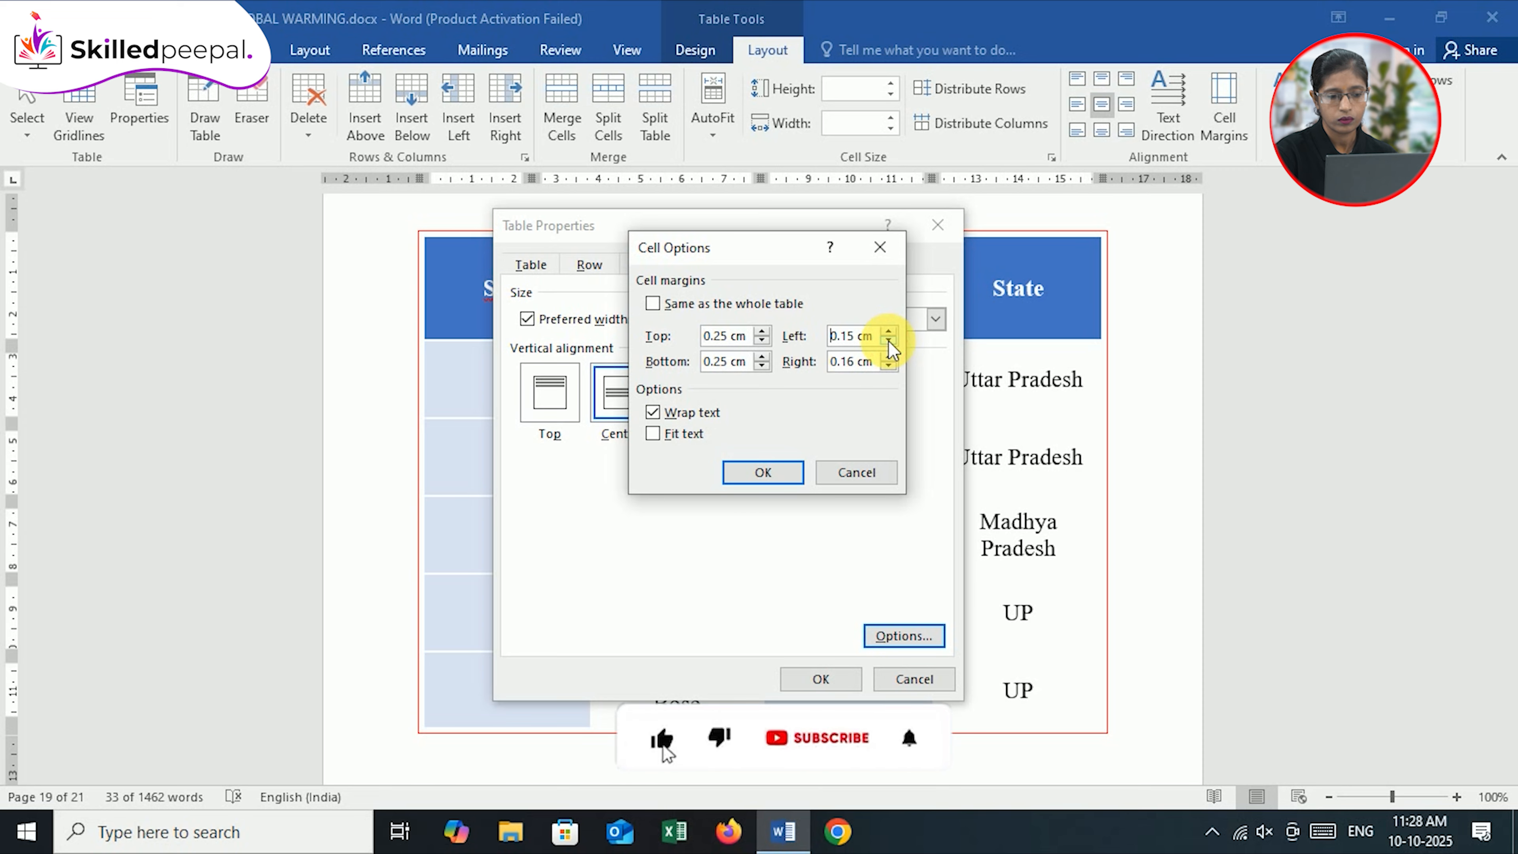
{"action": "left_click", "coordinate": [888, 365]}
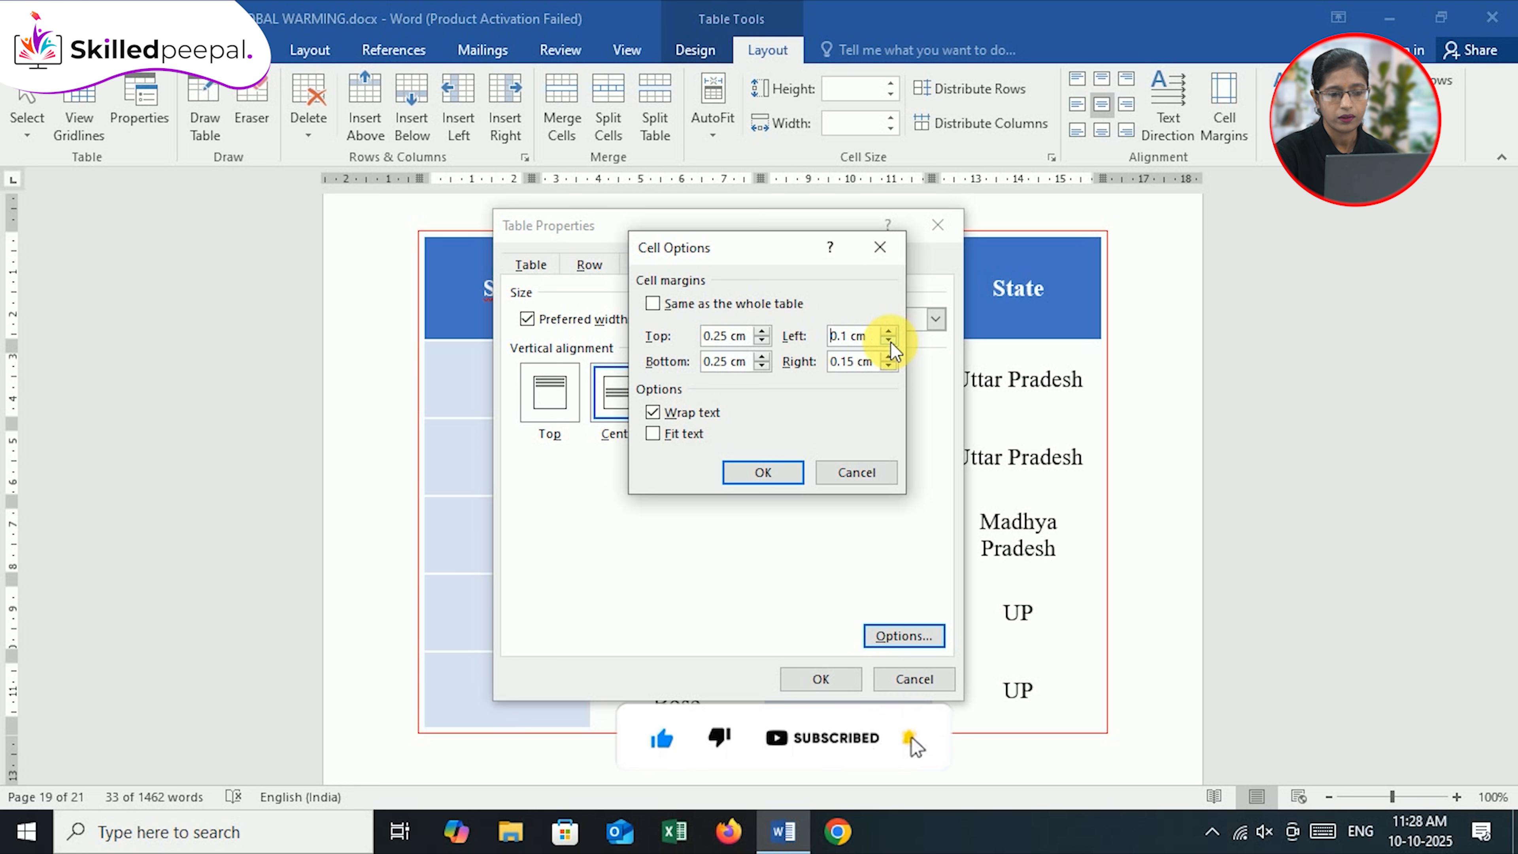
{"action": "left_click", "coordinate": [891, 342]}
{"action": "left_click", "coordinate": [892, 366]}
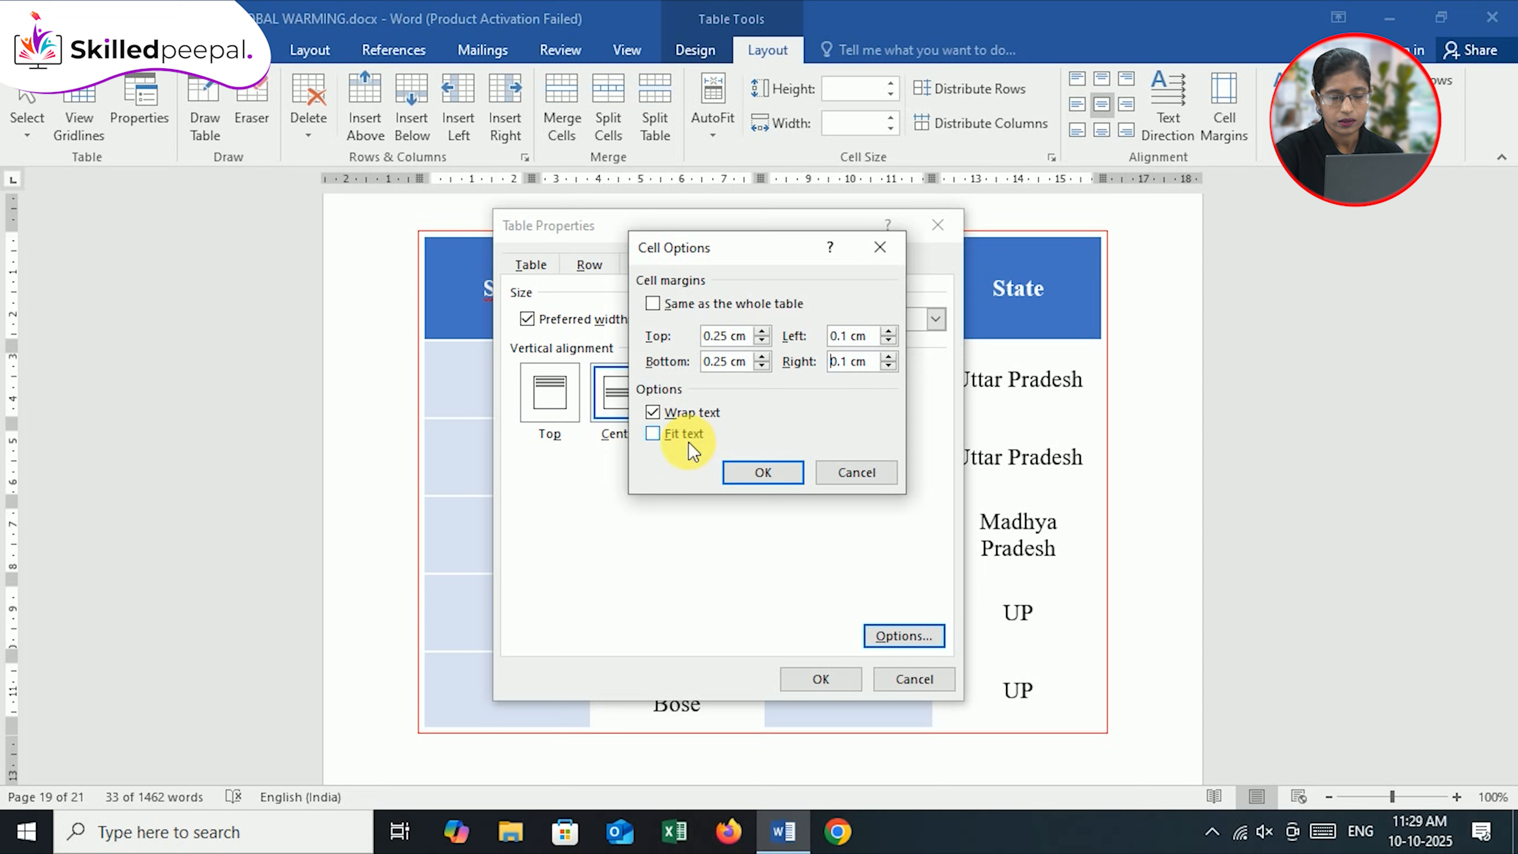
Try toggling the fit text option, leave it off, and apply the cell options
{"action": "left_click", "coordinate": [652, 434]}
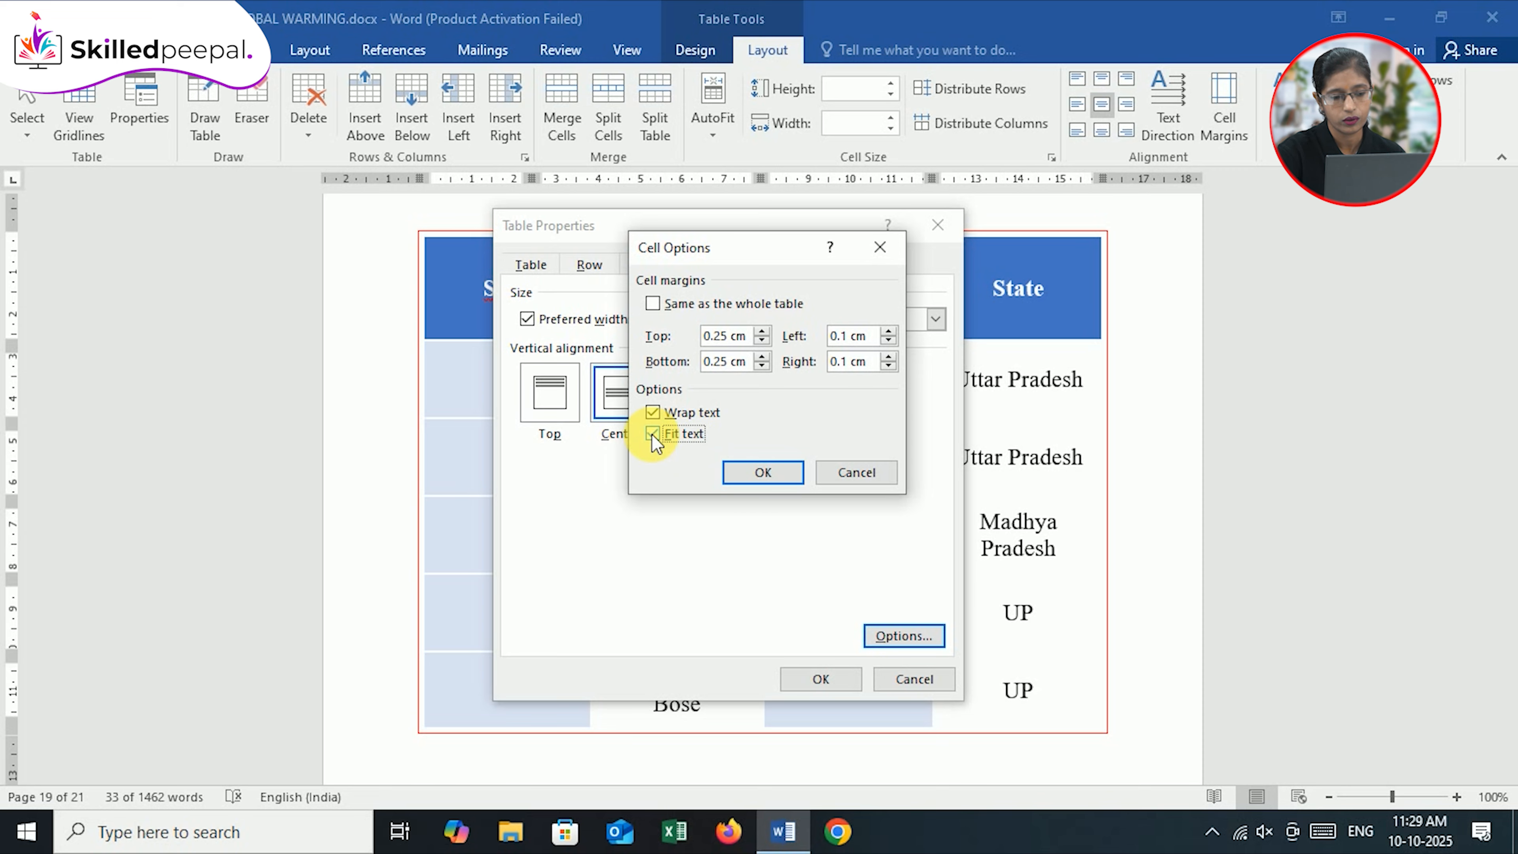
{"action": "left_click", "coordinate": [652, 434]}
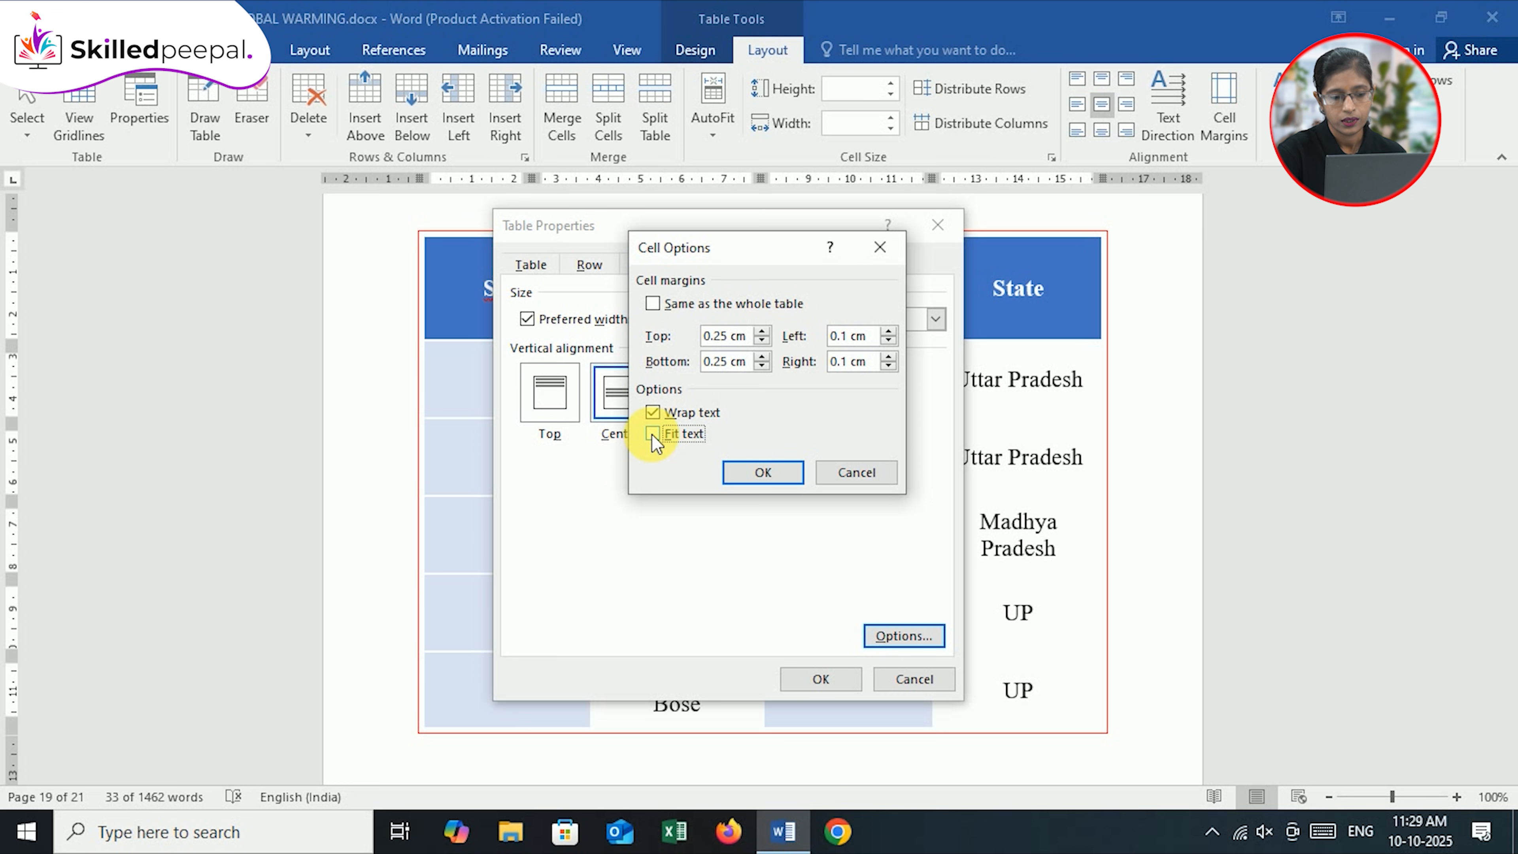
{"action": "left_click", "coordinate": [760, 472]}
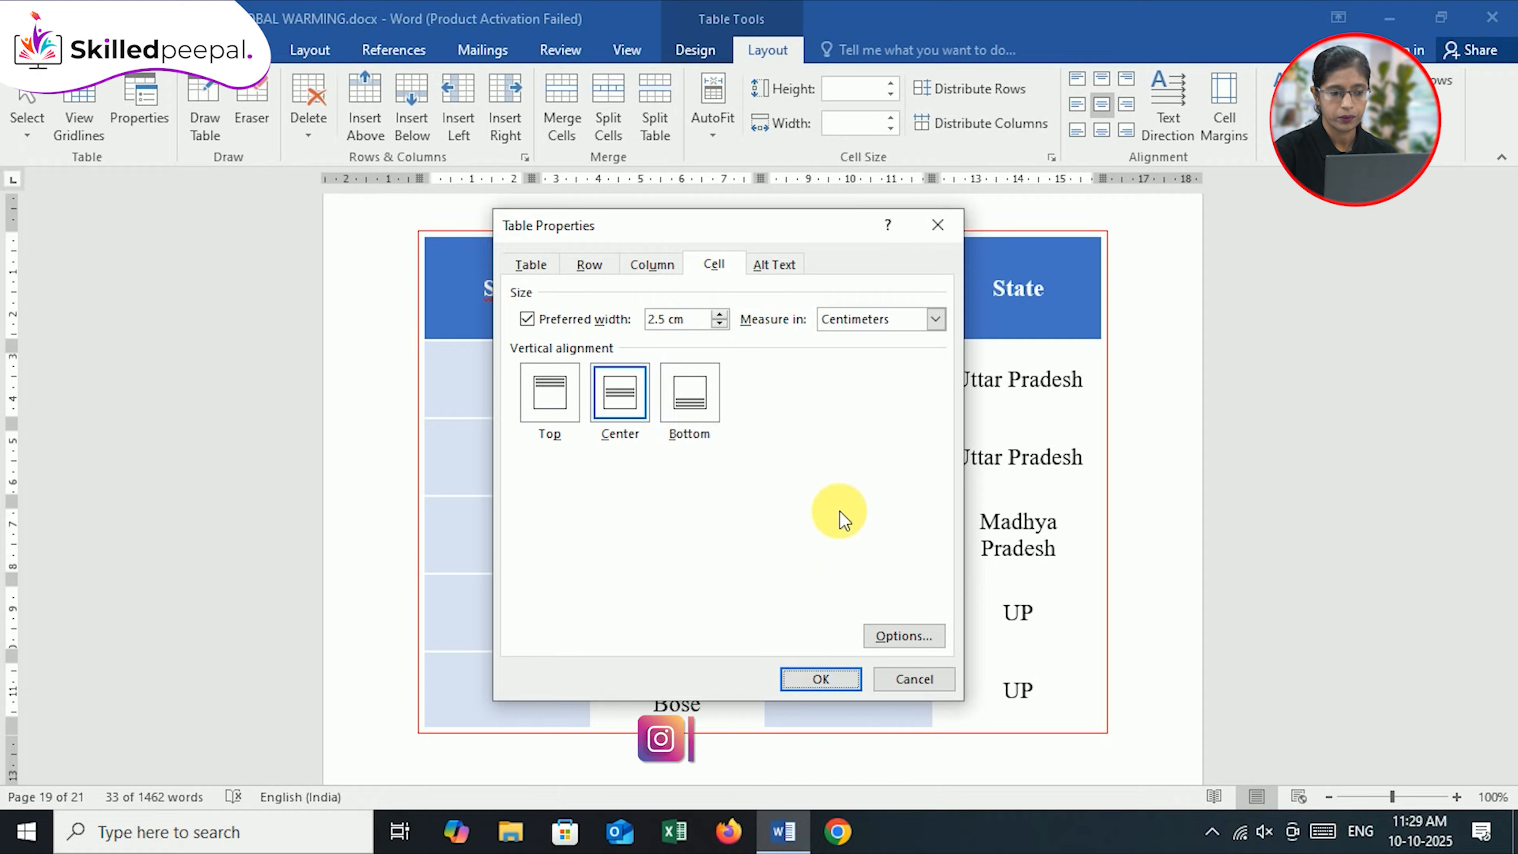
Give the table the alt text title "Example" and description "This is an example.", and apply the table properties
{"action": "left_click", "coordinate": [763, 269]}
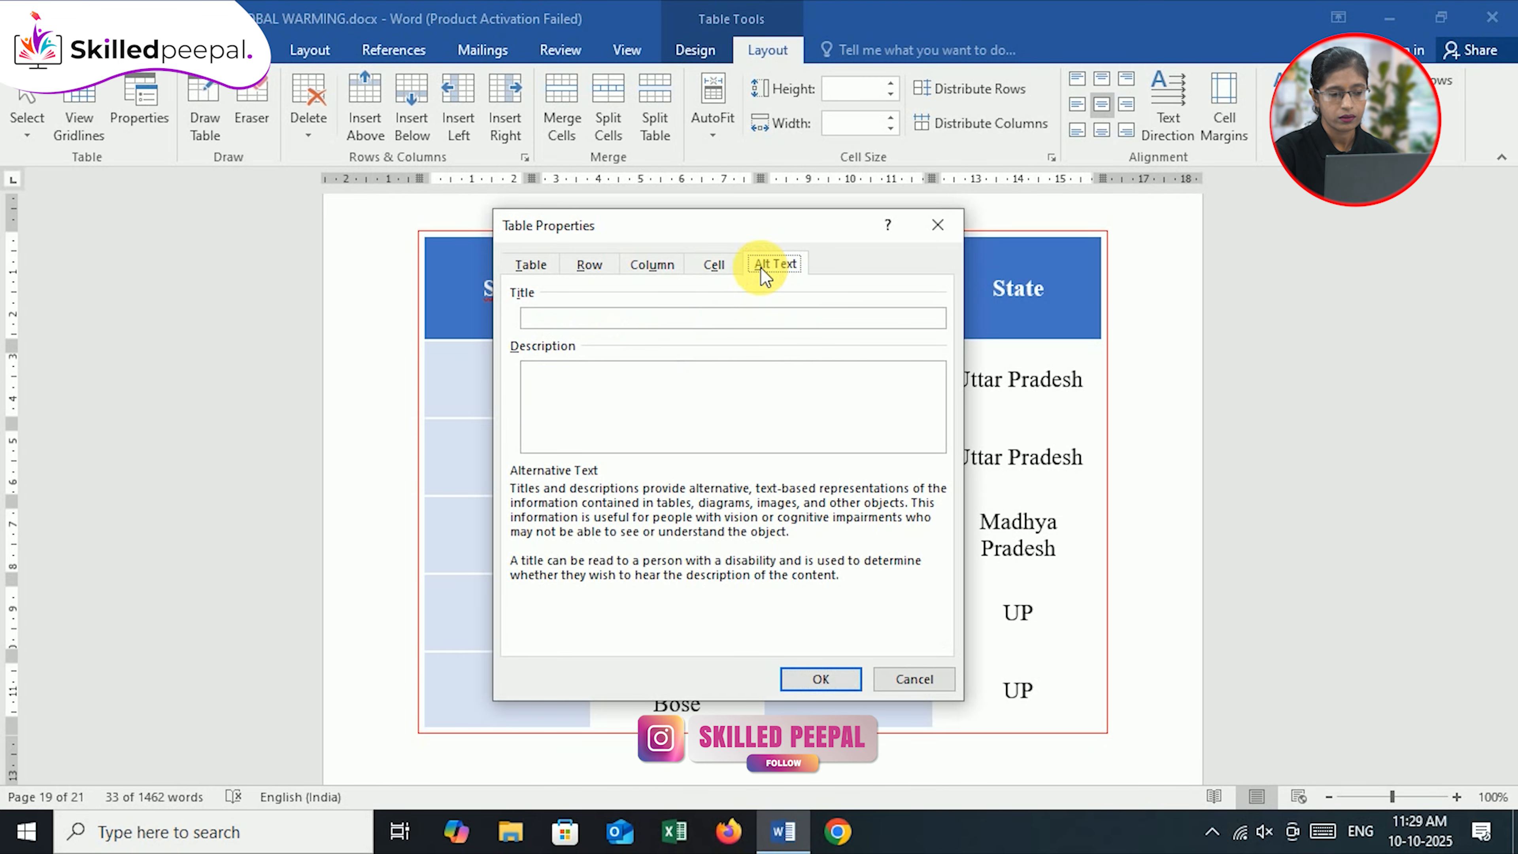
{"action": "left_click", "coordinate": [683, 320]}
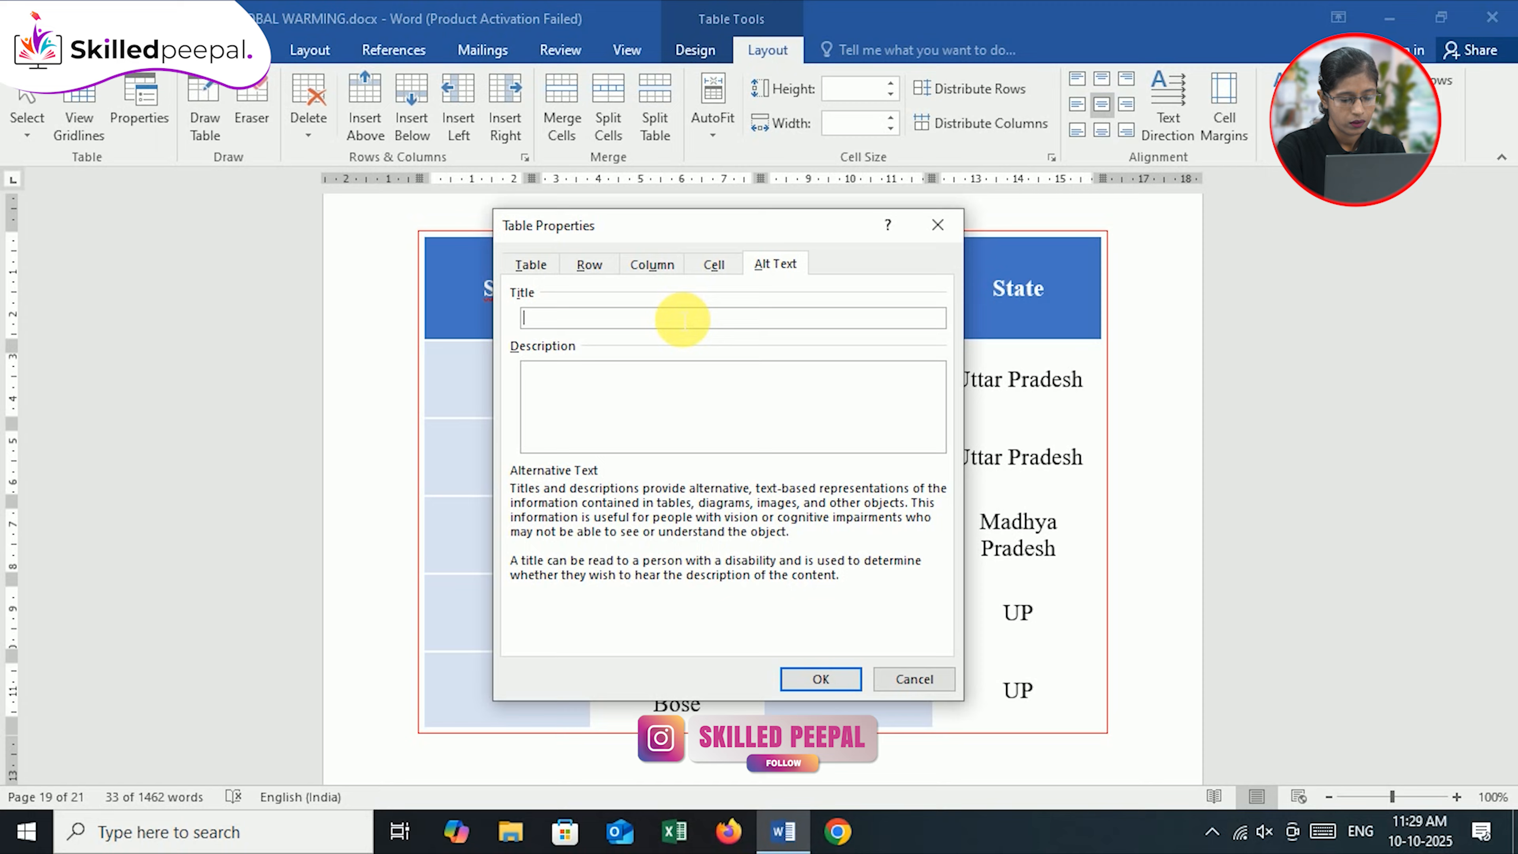
{"action": "type", "text": "Example"}
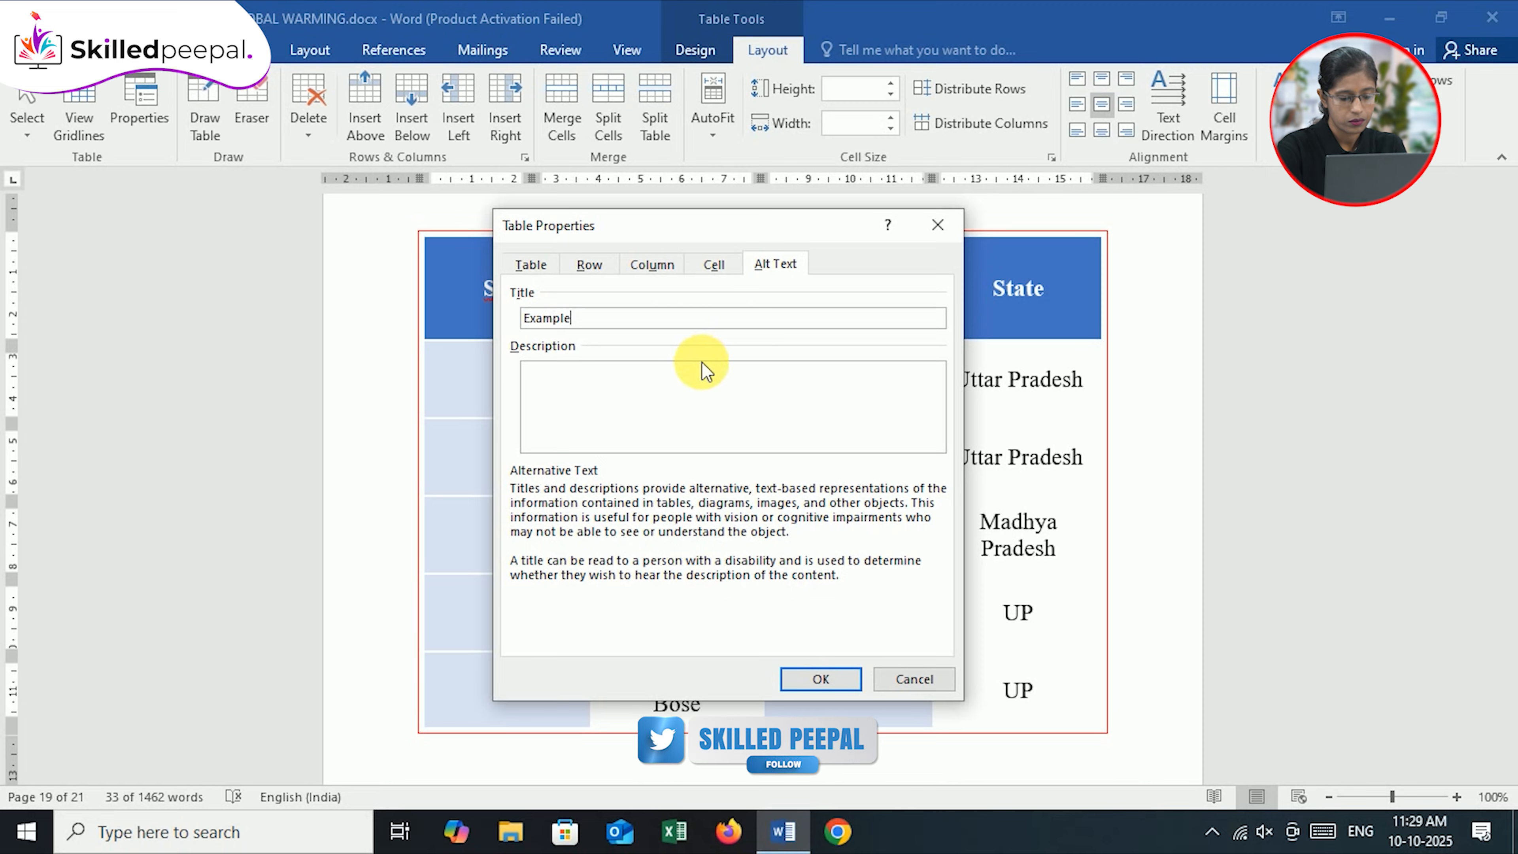
{"action": "left_click", "coordinate": [710, 393]}
{"action": "type", "text": "Th"}
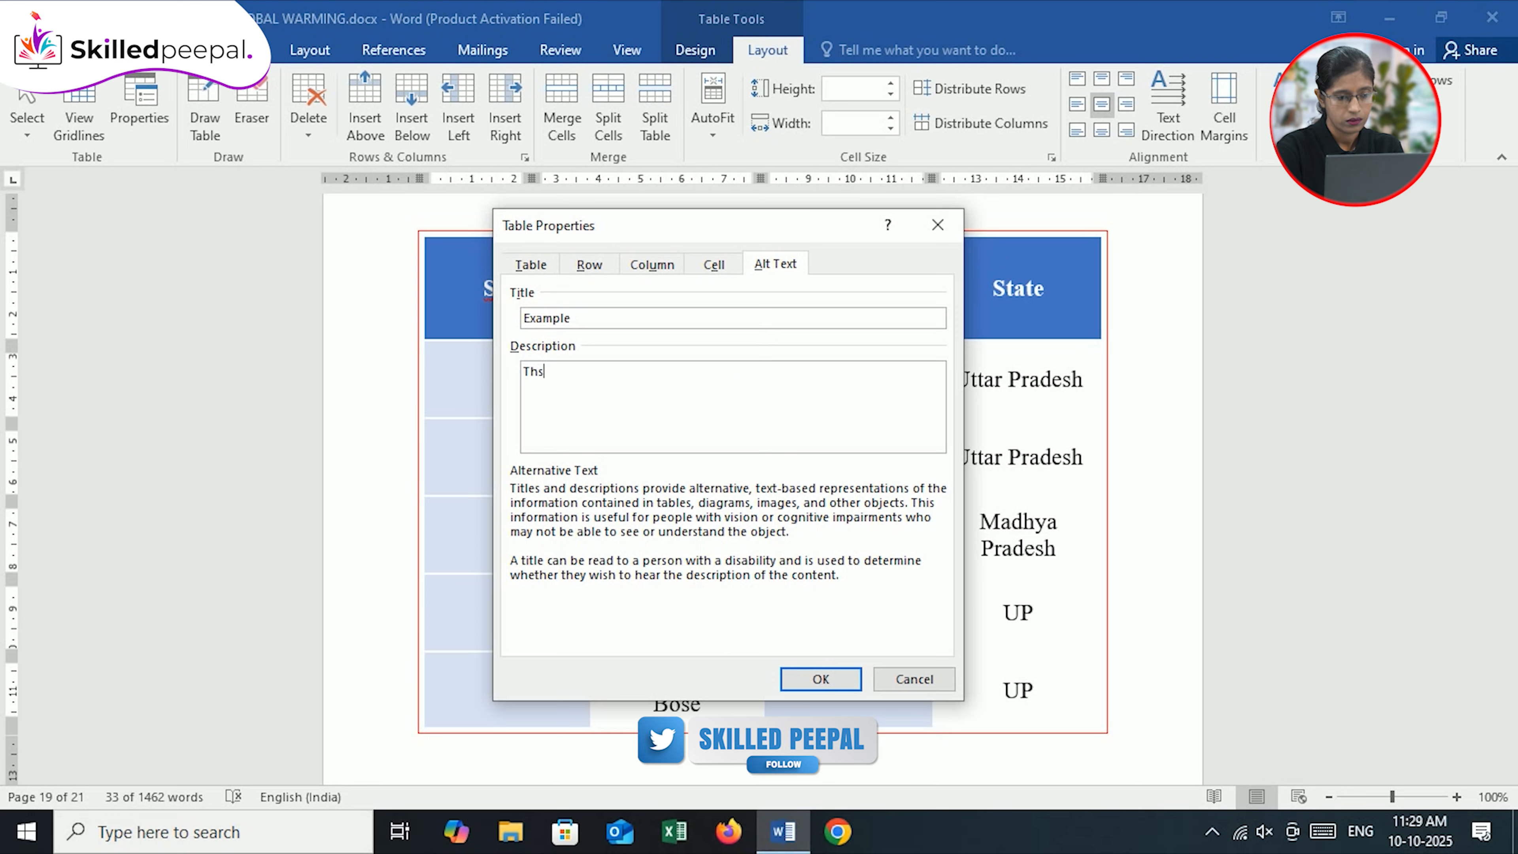
{"action": "type", "text": "is is an example."}
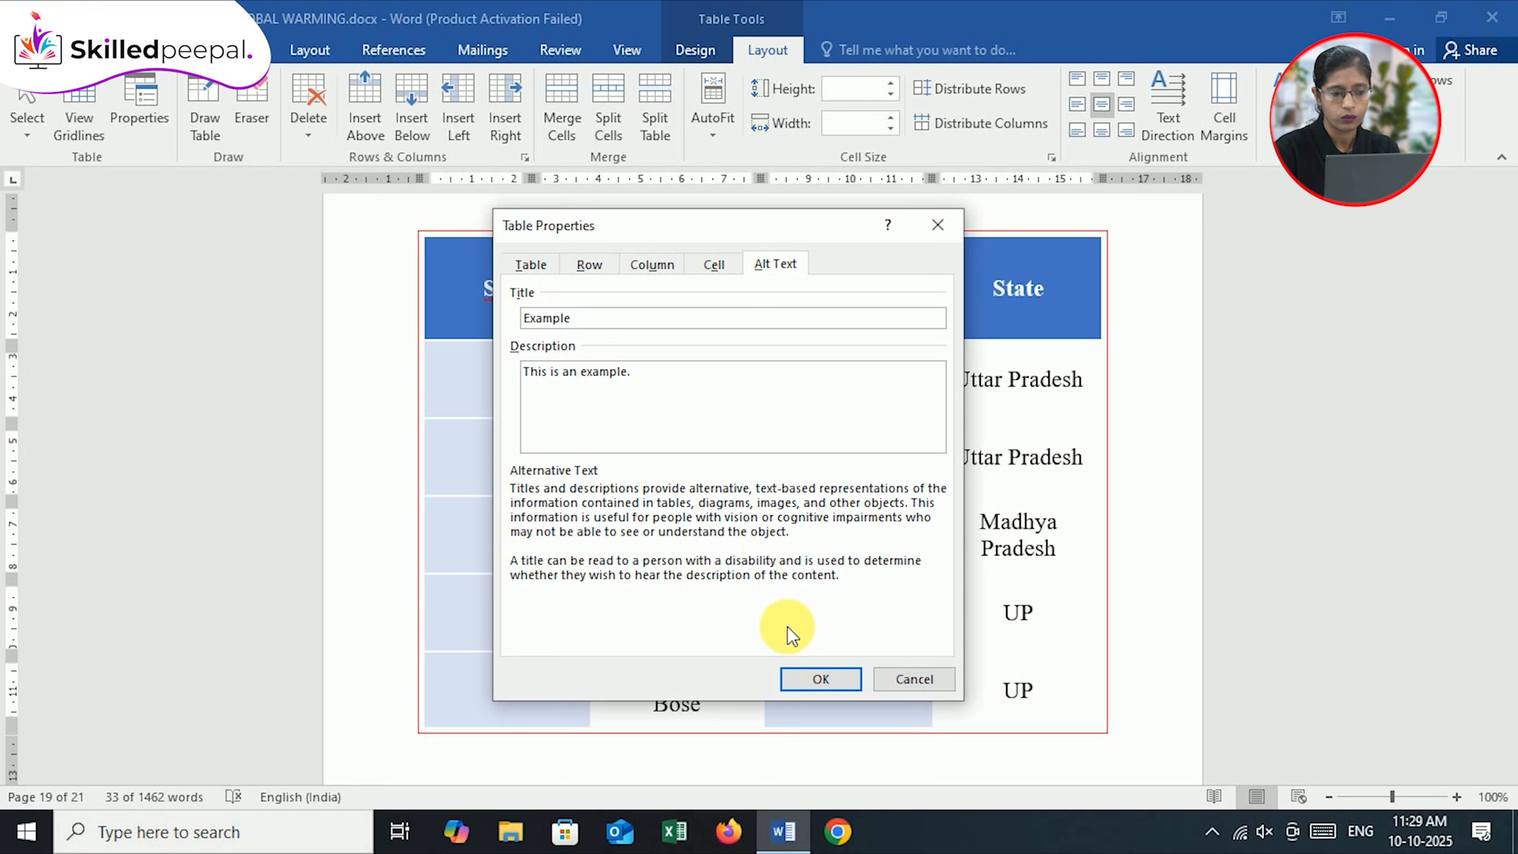
{"action": "left_click", "coordinate": [816, 676]}
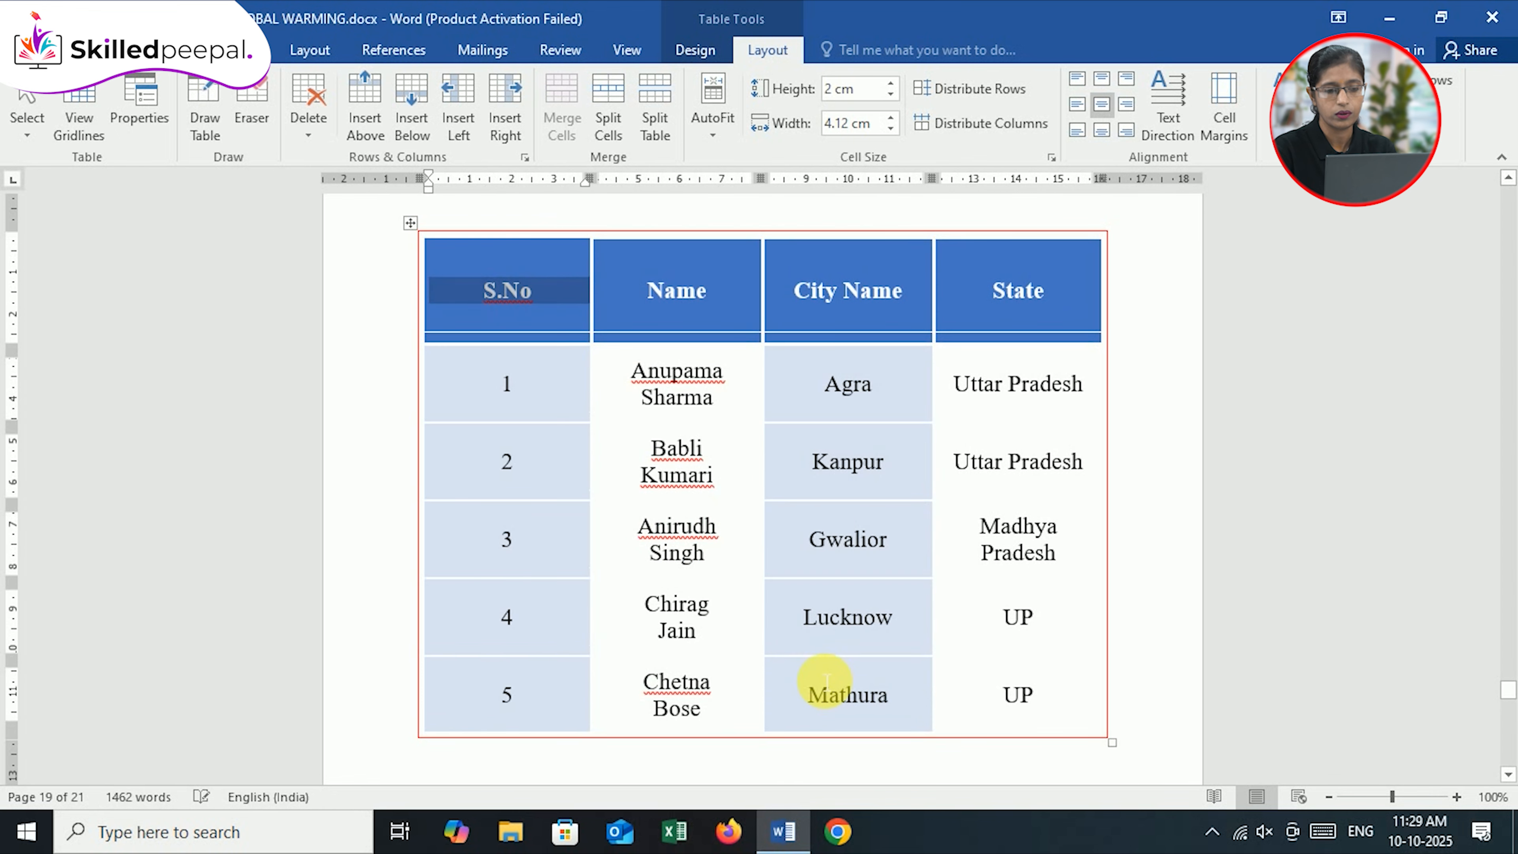